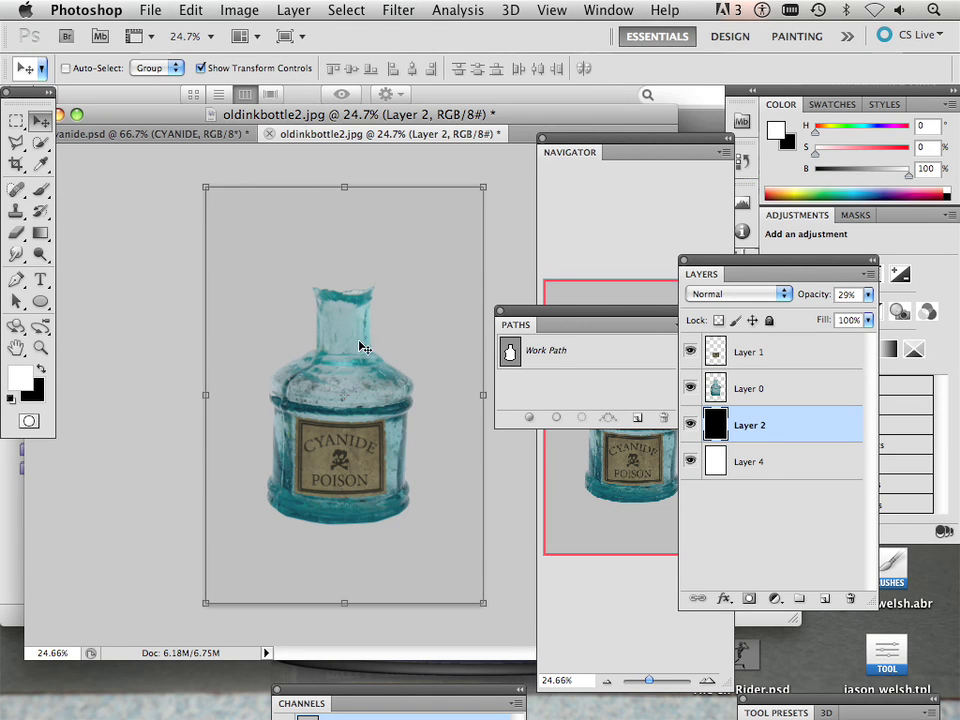
Lower the black Layer 2 to 32% opacity, giving a light gray backdrop behind the bottle.
click(724, 388)
shift+click(710, 352)
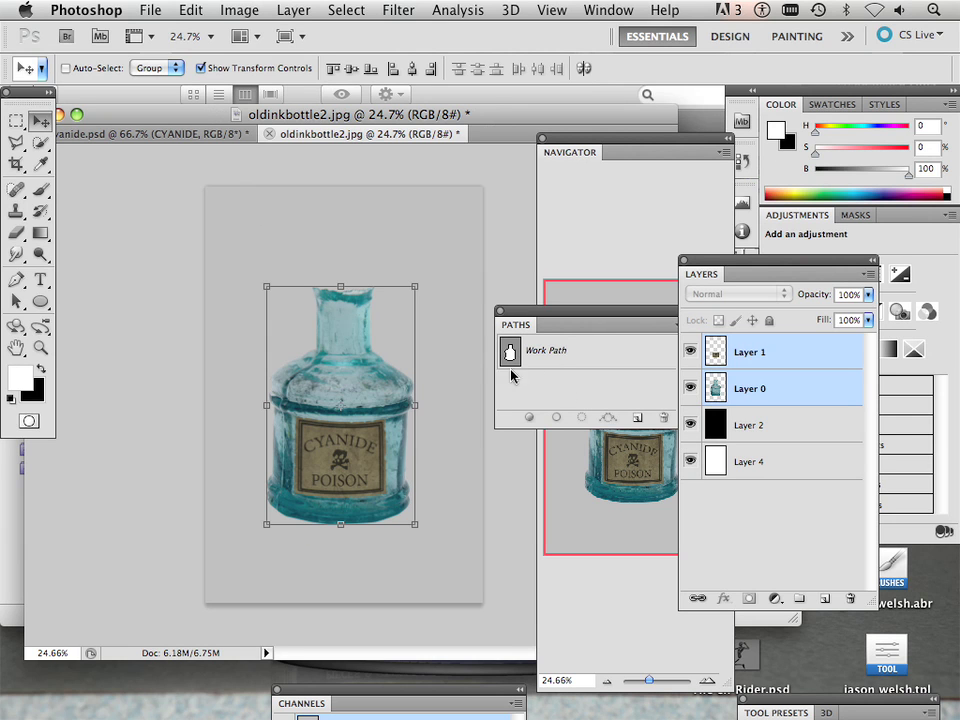
click(771, 432)
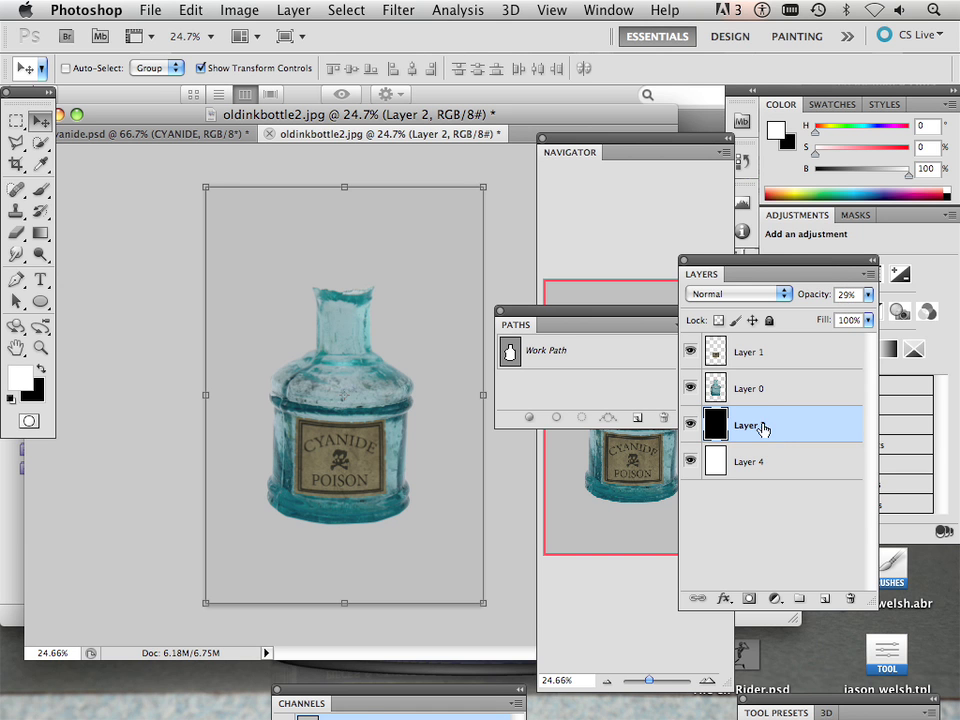
click(781, 390)
click(790, 352)
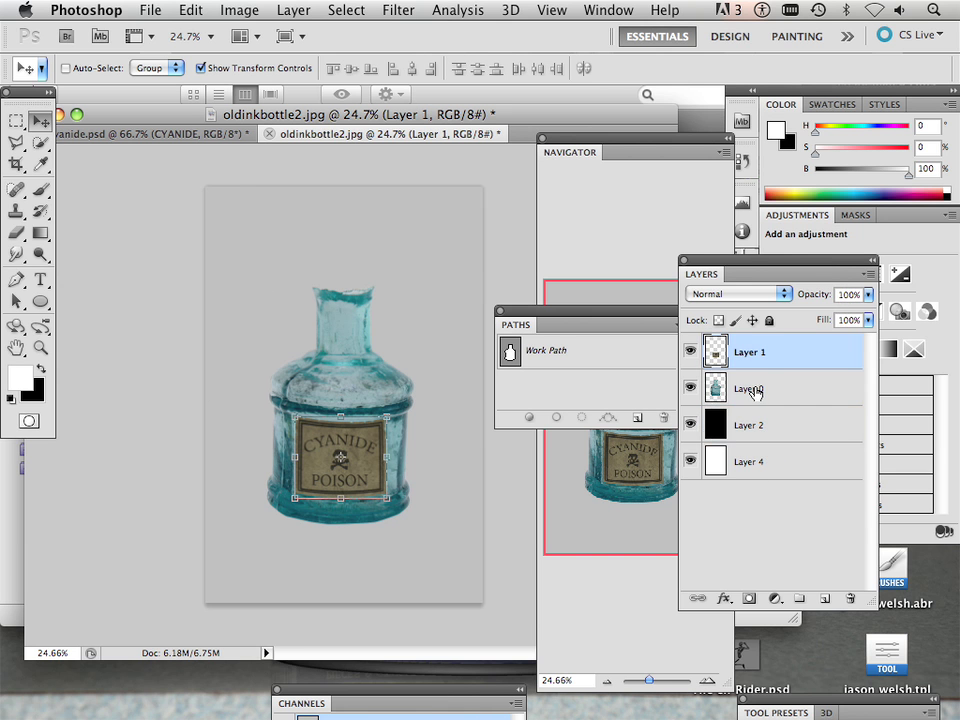
click(763, 432)
click(868, 295)
mouse_move(799, 313)
mouse_down()
mouse_move(838, 319)
mouse_move(794, 322)
mouse_move(803, 323)
mouse_up()
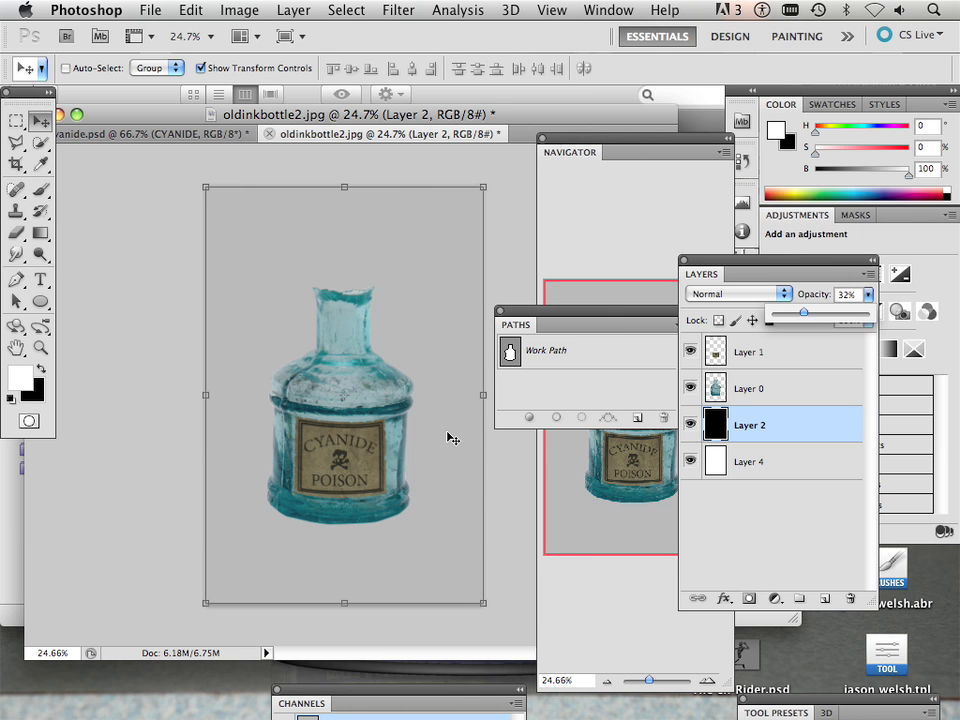
Move the bottle and its label higher up on the canvas.
click(722, 388)
super+click(712, 388)
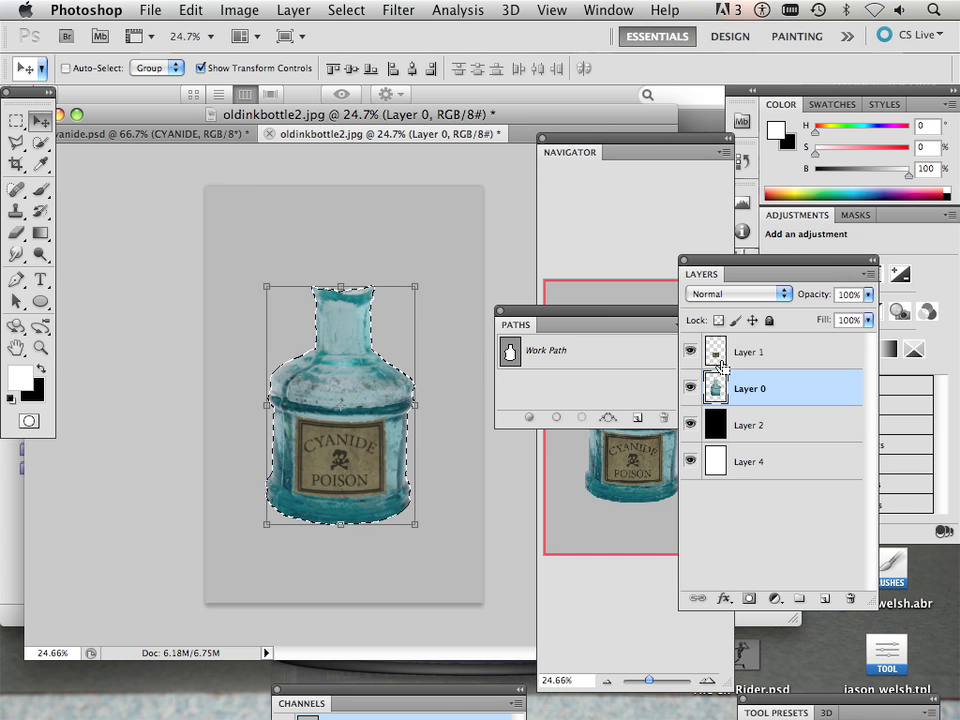
shift+click(776, 356)
drag(375, 440, 378, 385)
click(798, 508)
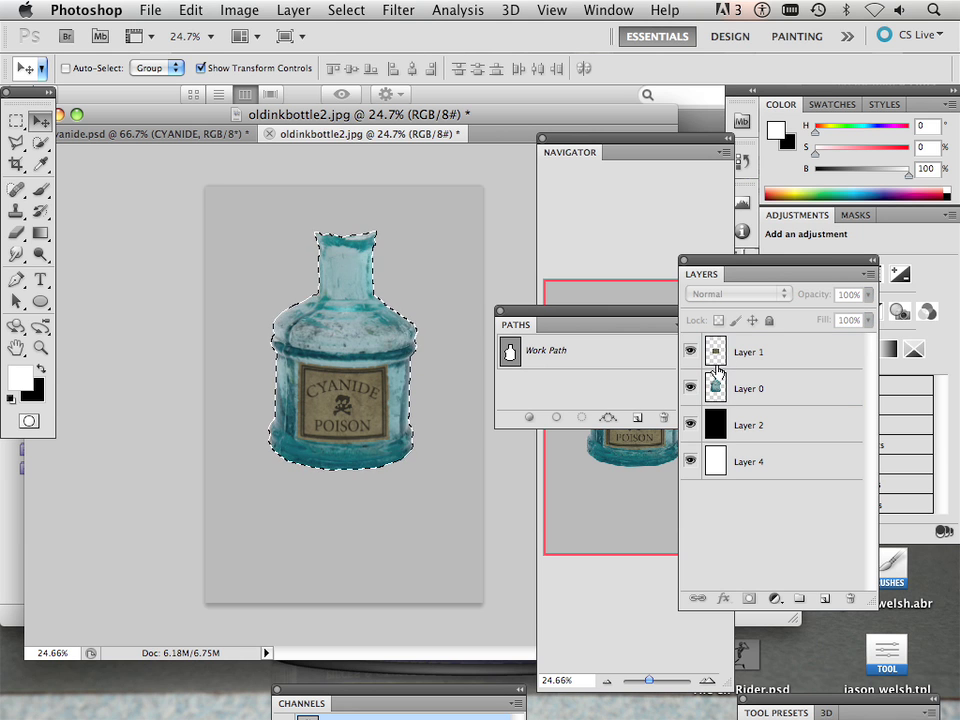
Copy the bottle merged and paste it as new Layer 5.
click(190, 11)
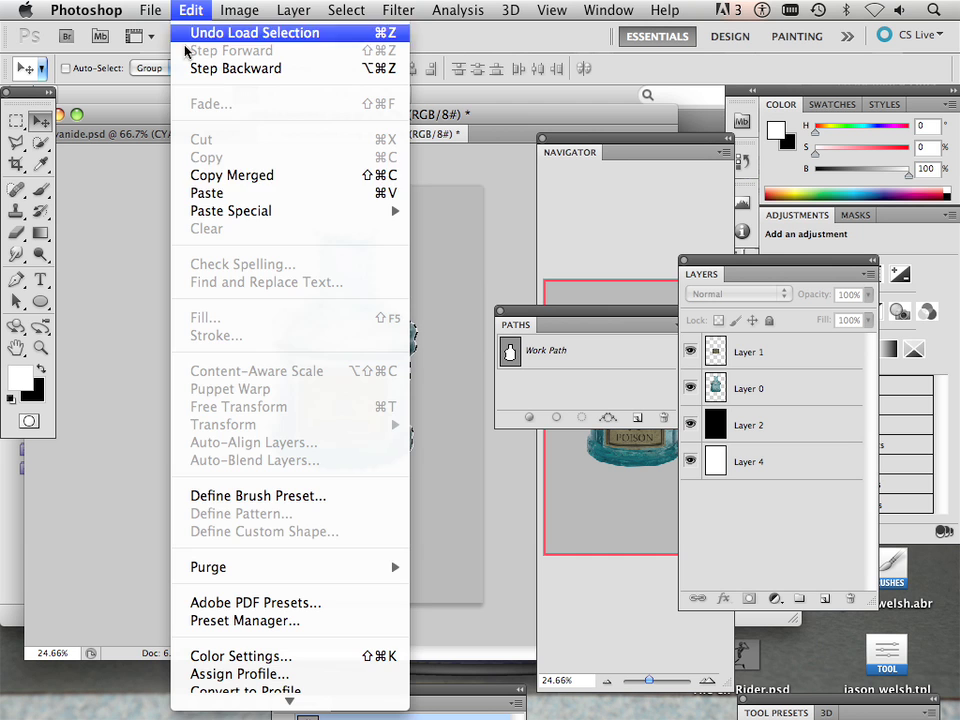
click(235, 176)
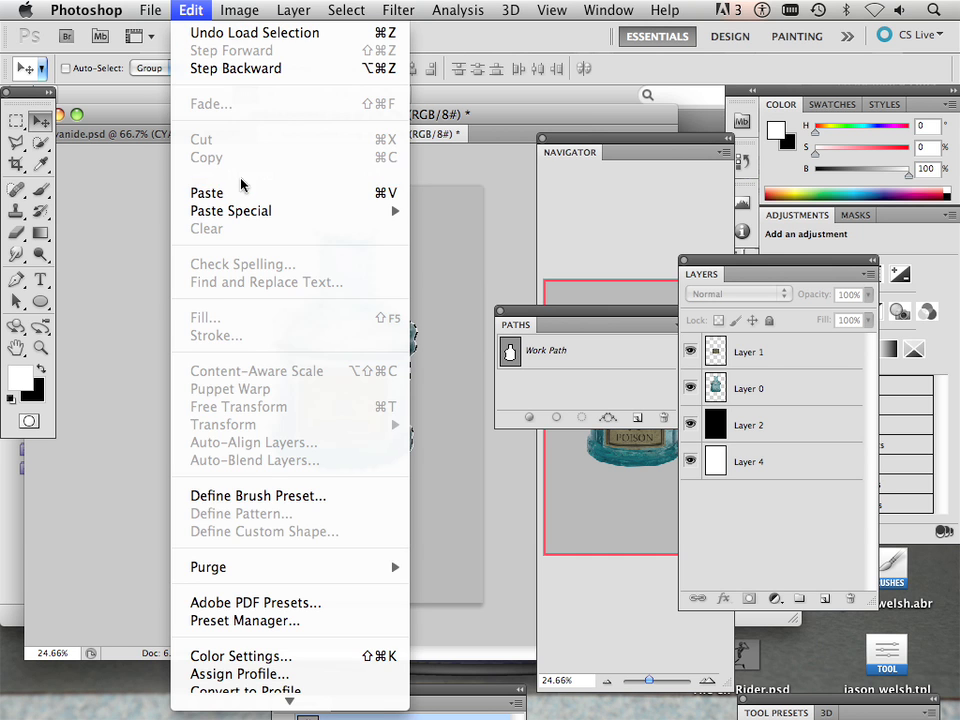
click(190, 11)
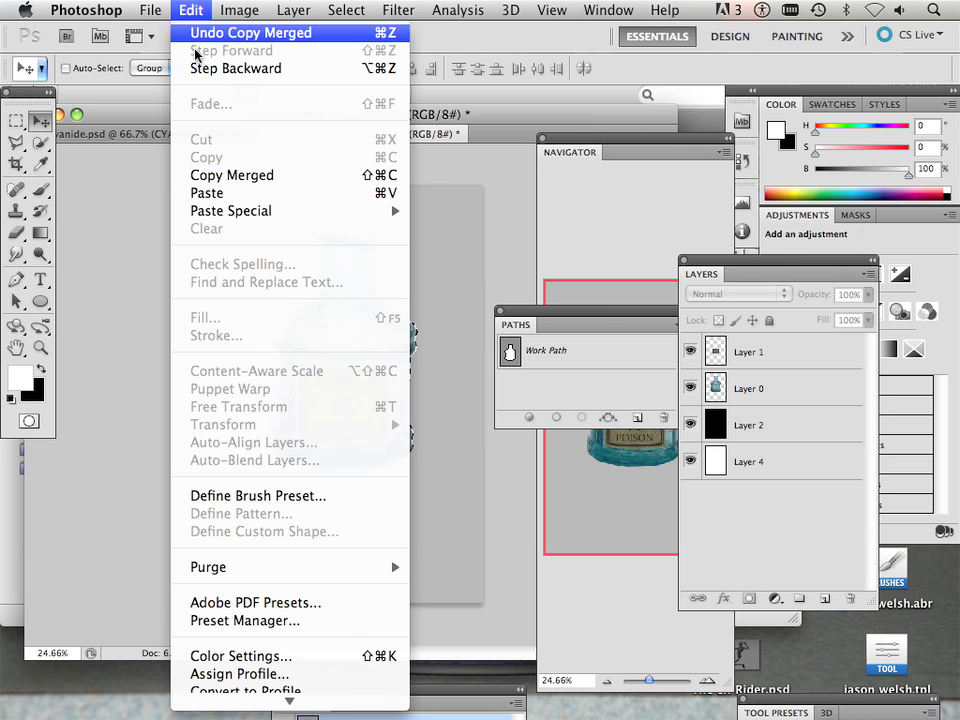
click(210, 194)
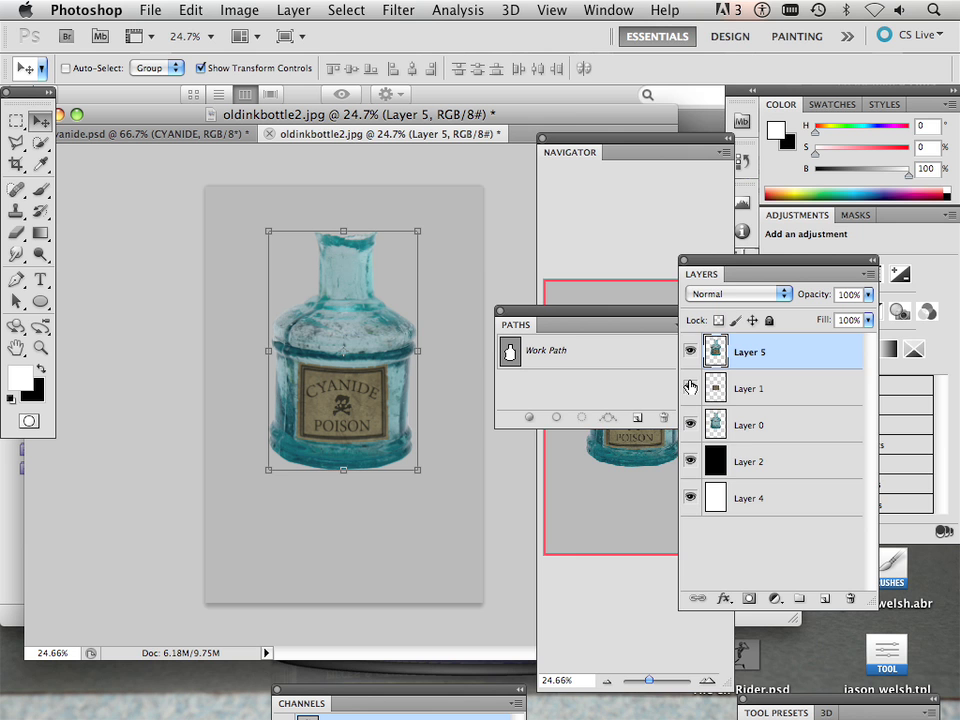
Show the Channels panel and bring it into view.
click(609, 10)
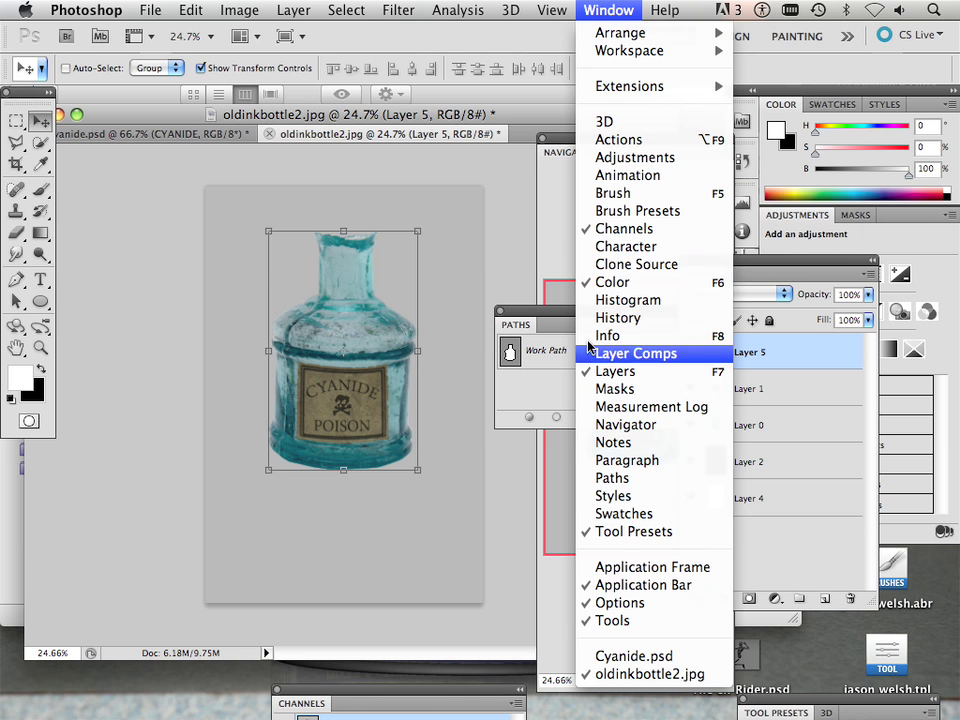
click(592, 229)
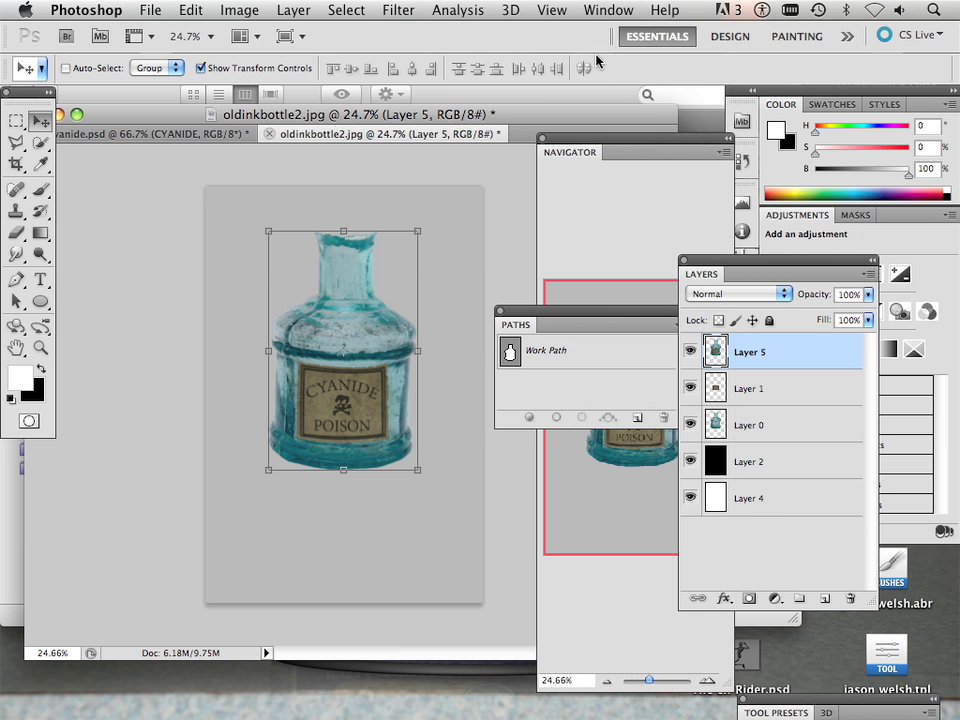
click(606, 11)
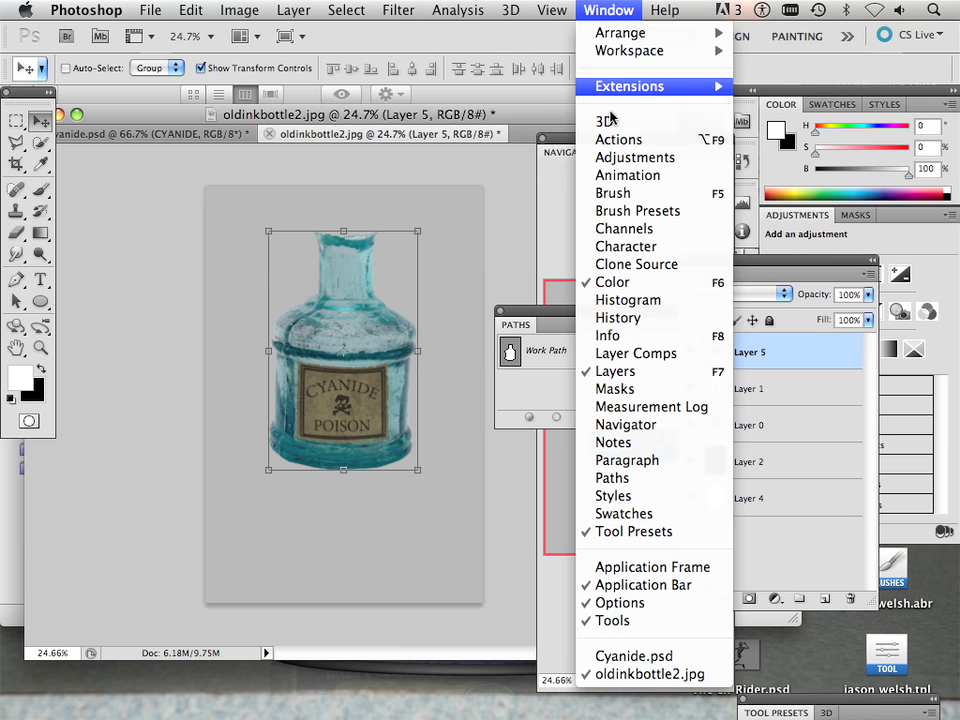
click(616, 230)
drag(375, 699, 356, 254)
Delete the old Alpha 1, create a new black Alpha 1, and load Layer 5's bottle outline.
click(340, 426)
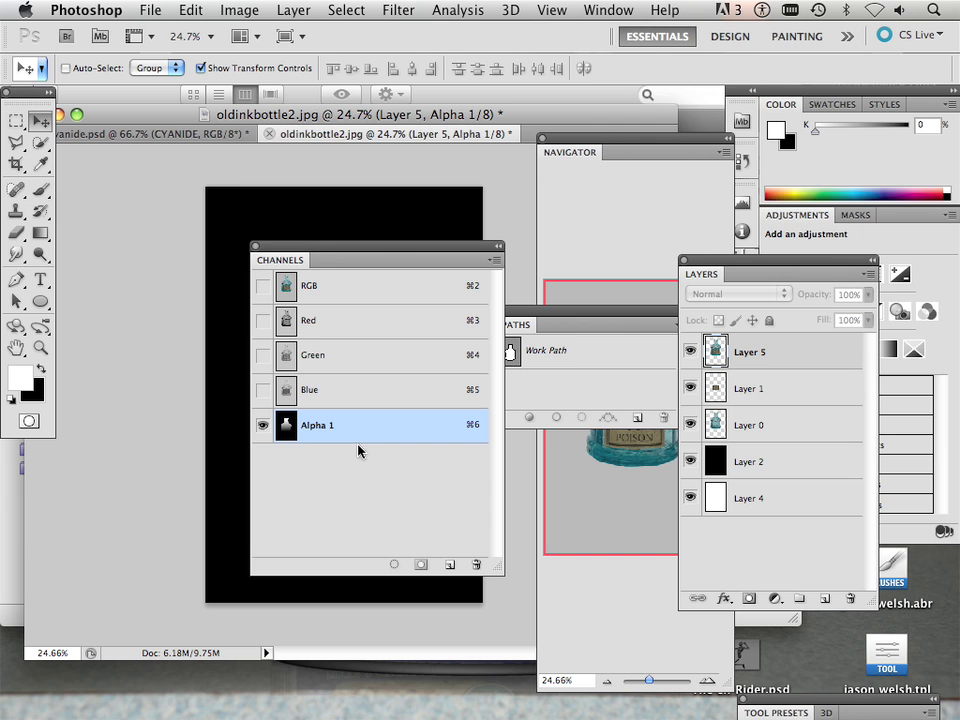
click(476, 566)
click(621, 277)
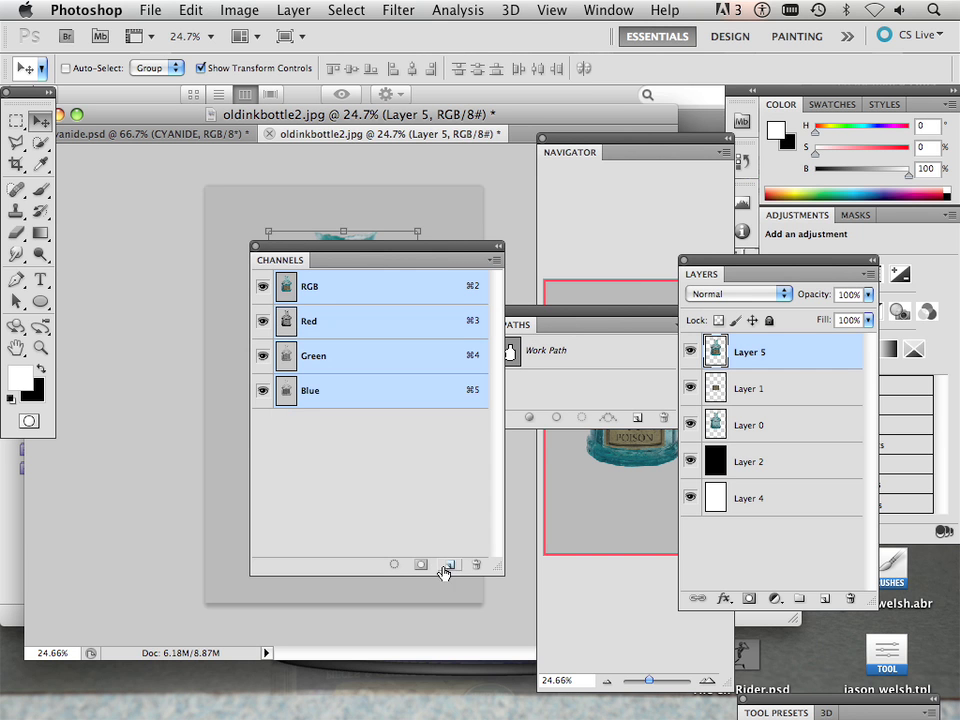
click(449, 566)
drag(368, 256, 393, 504)
super+click(715, 358)
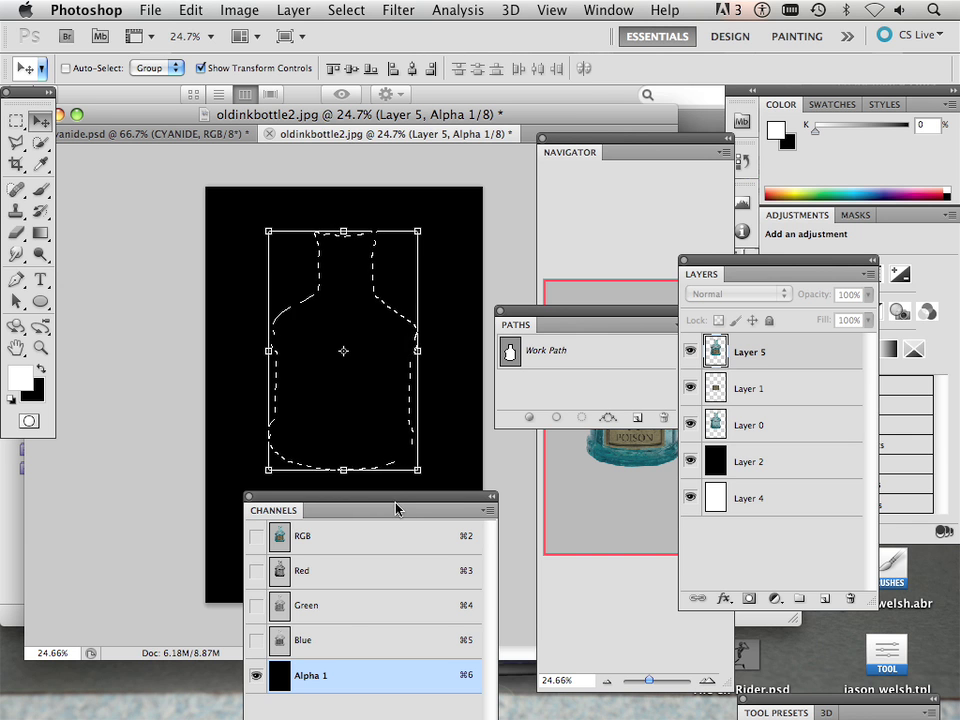
drag(396, 508, 598, 164)
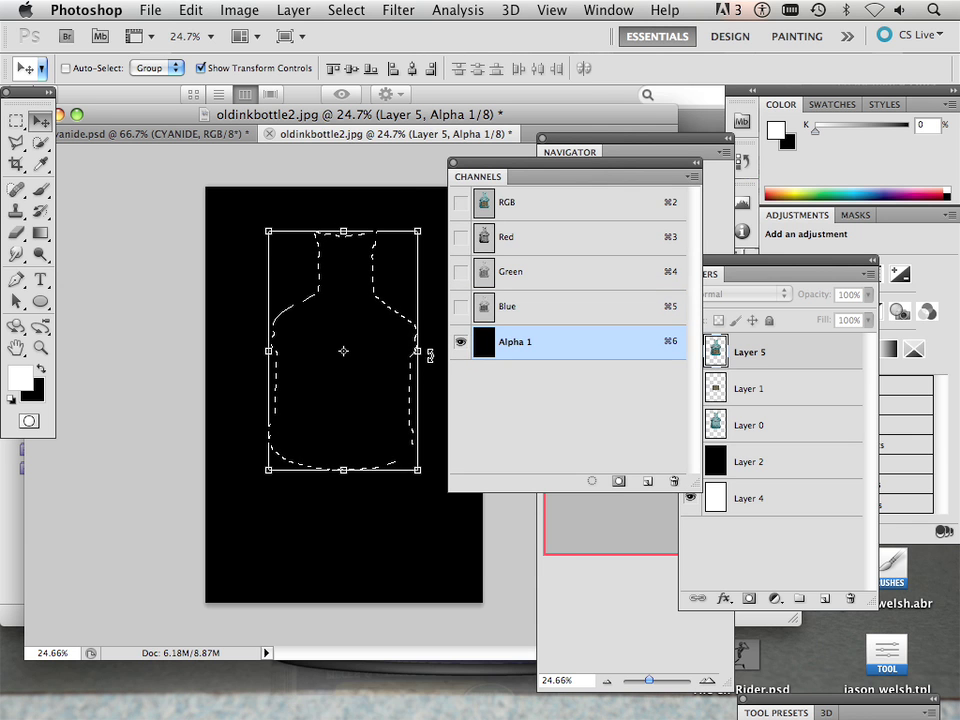
Fill the bottle selection in Alpha 1 with a vertical white-to-black gradient, bright neck to dark base.
click(40, 233)
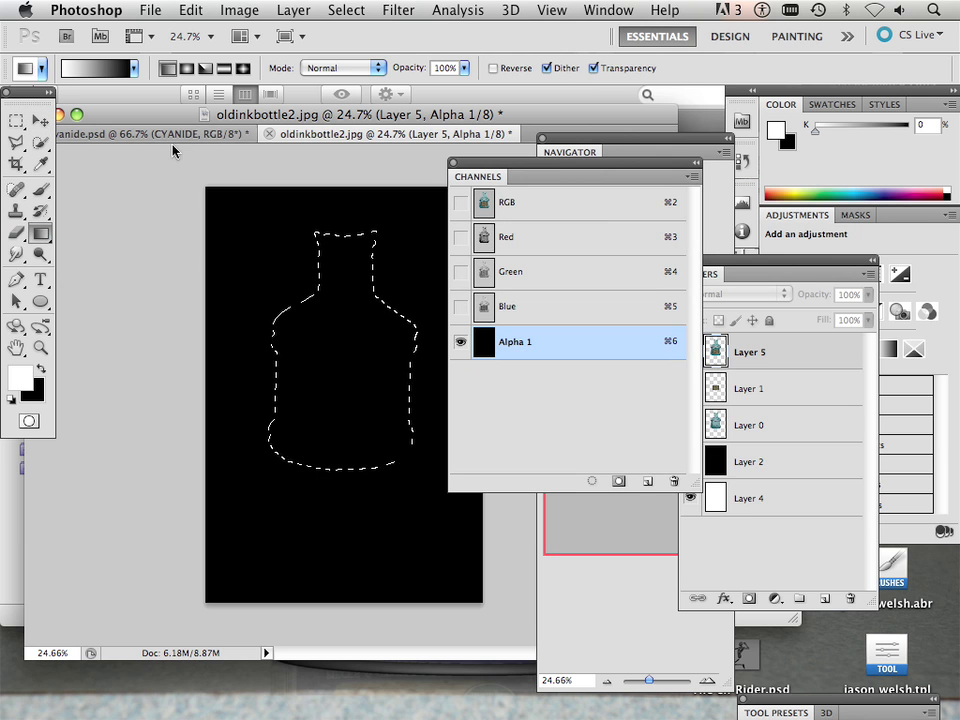
drag(345, 238, 345, 470)
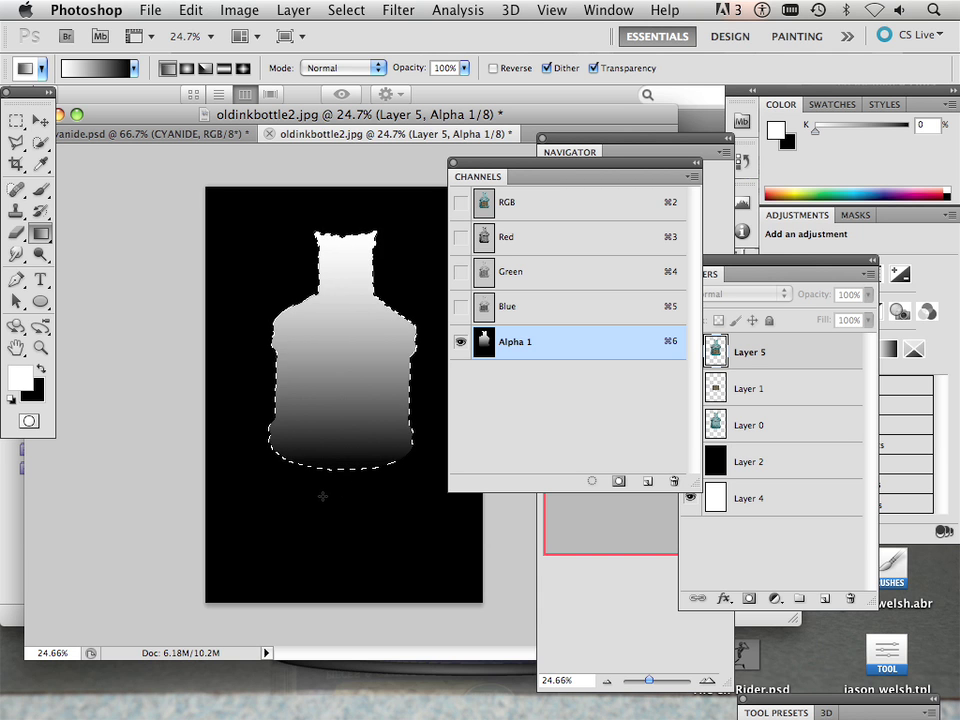
key(super+z)
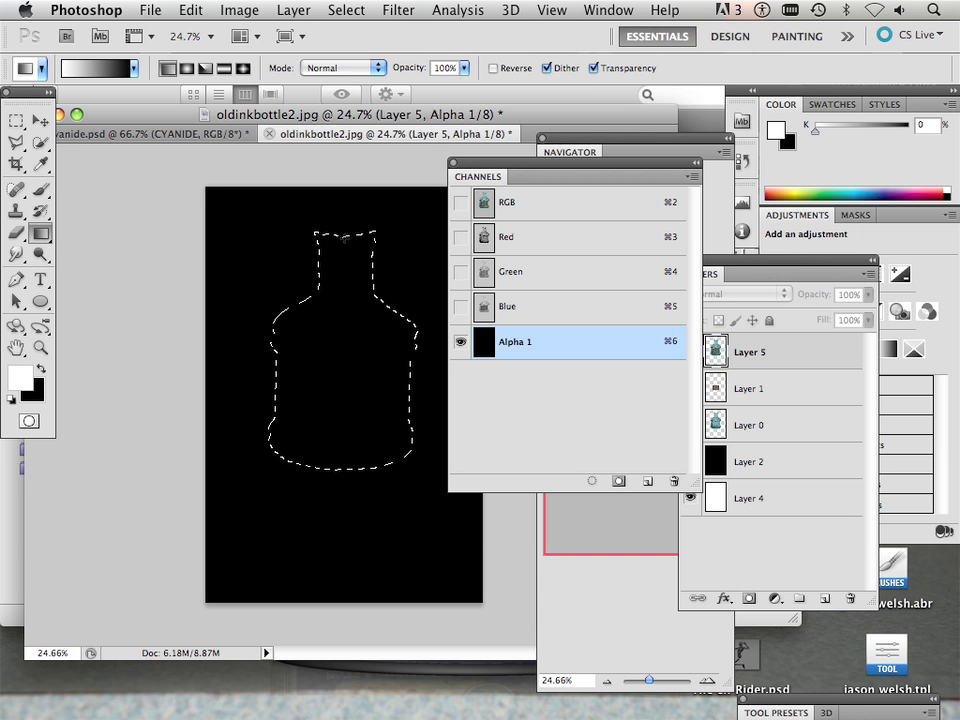
drag(344, 234, 343, 420)
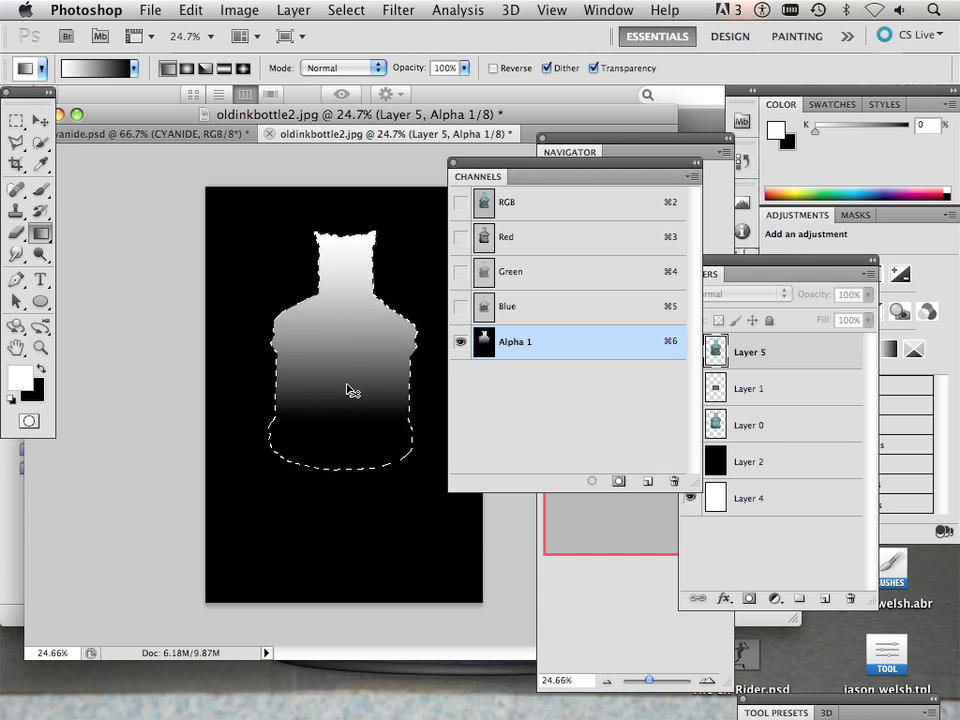
key(super+z)
drag(342, 307, 333, 446)
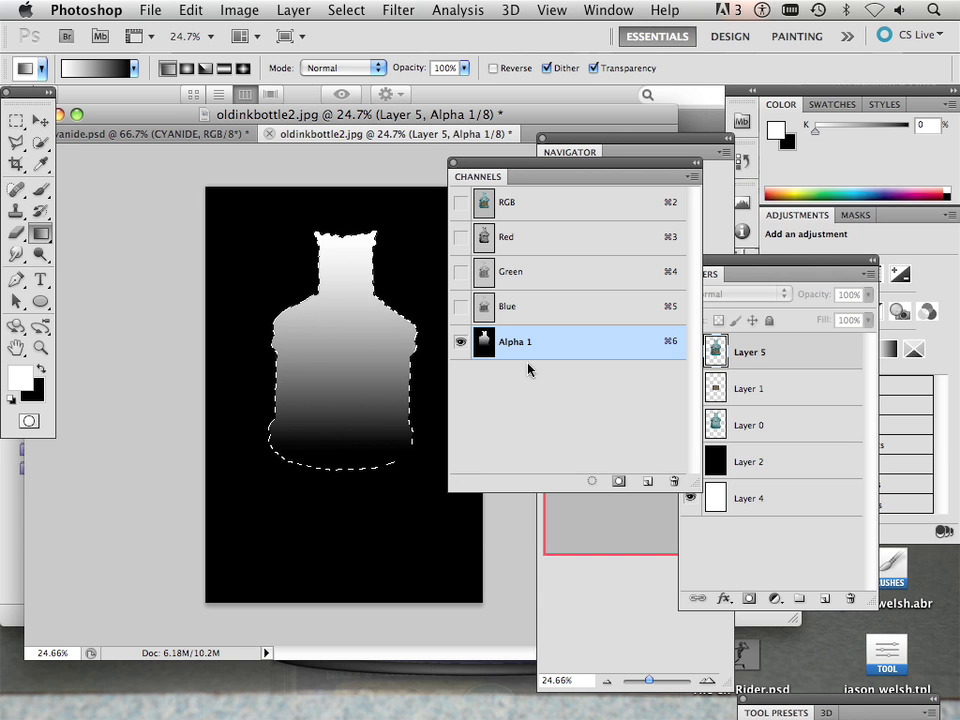
Load Alpha 1 as a selection, hide Layers 0 and 1, and fade the top of Layer 5.
click(591, 484)
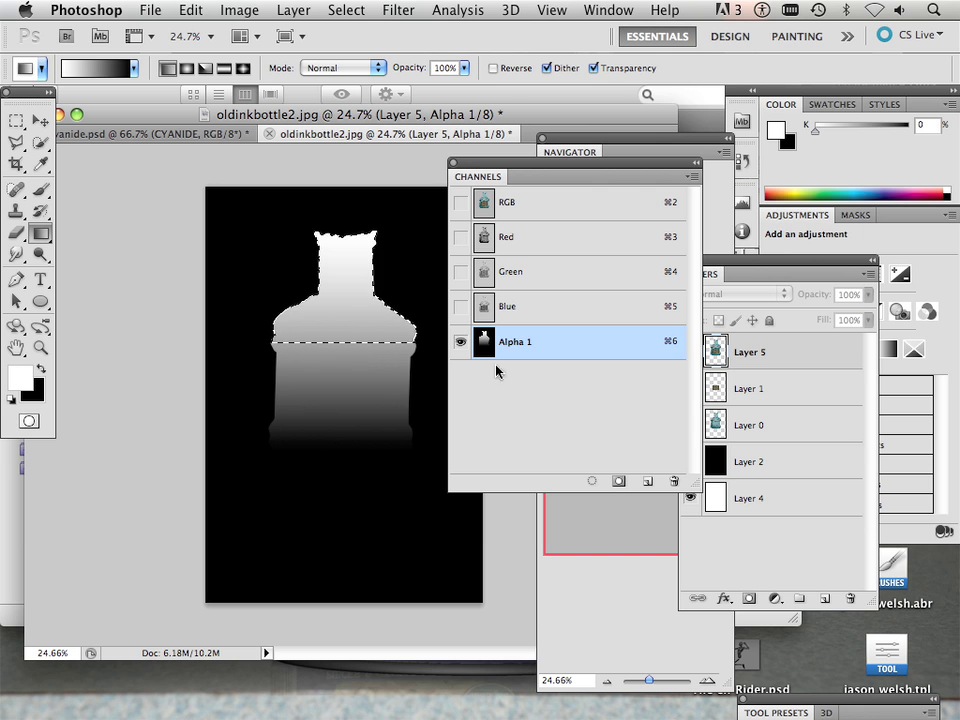
double_click(776, 369)
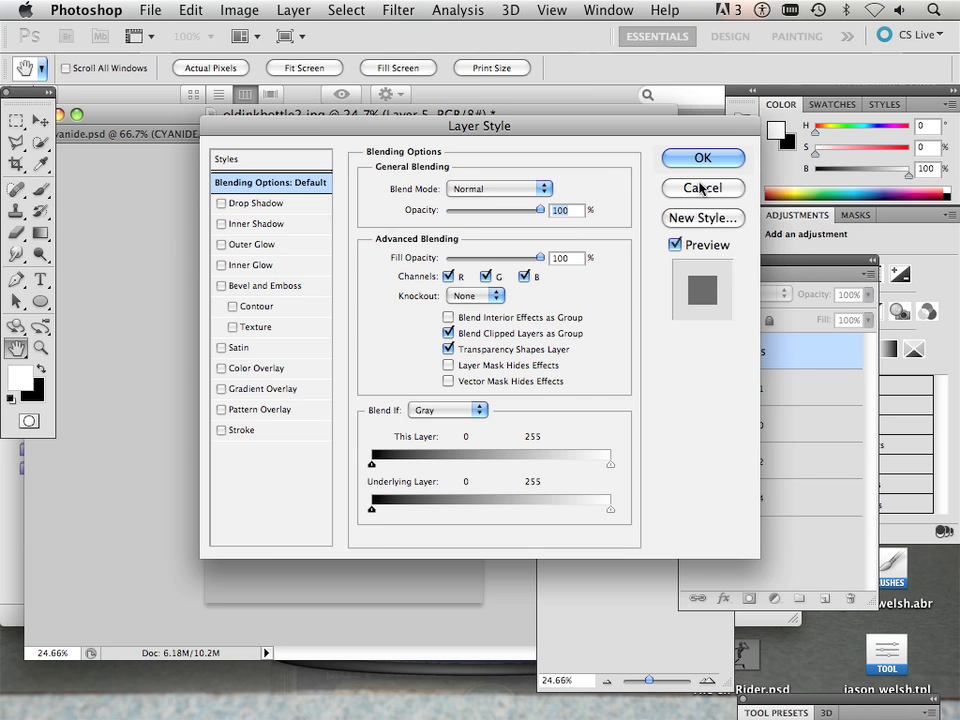
click(702, 188)
click(689, 388)
click(689, 424)
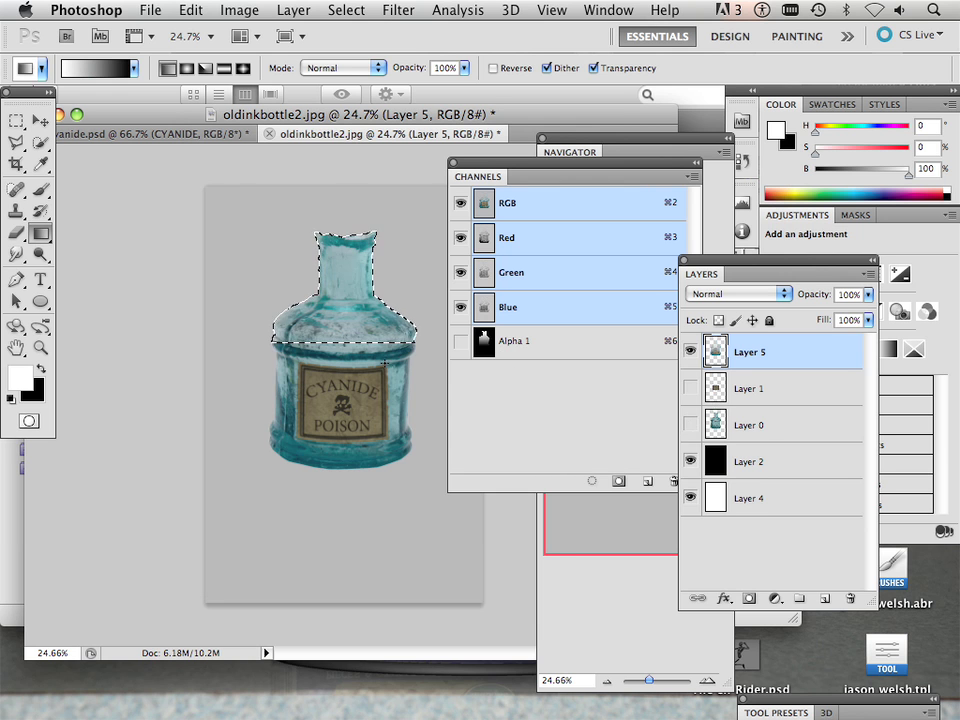
drag(363, 178, 378, 364)
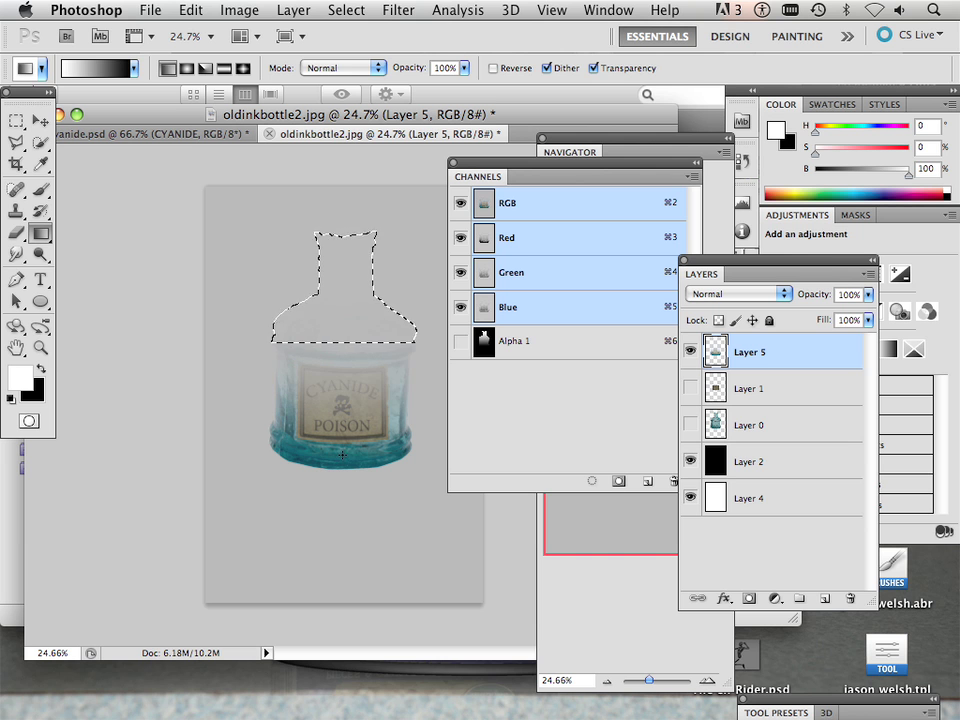
Deselect, move Layer 5 below Layer 0, and flip it down to -40.16% height.
key(v)
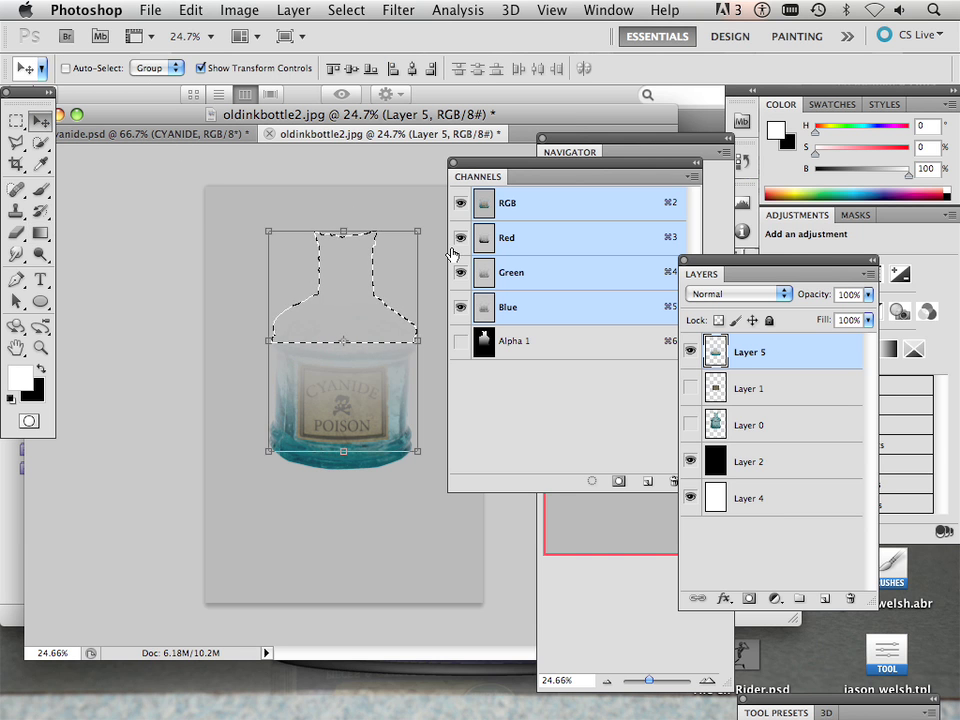
click(350, 10)
click(364, 137)
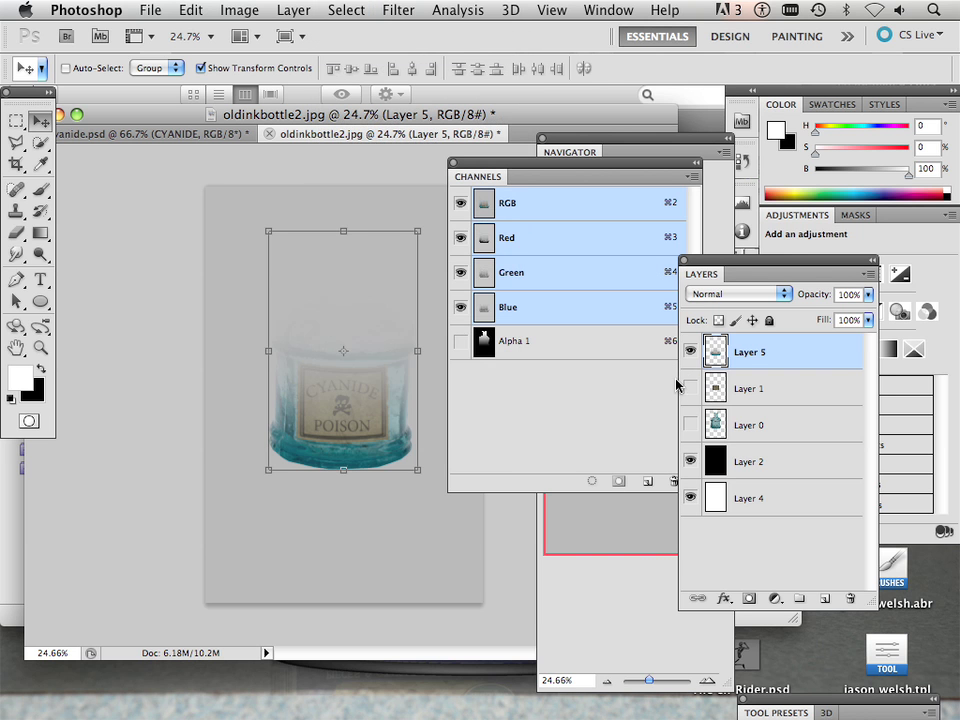
drag(714, 349, 760, 438)
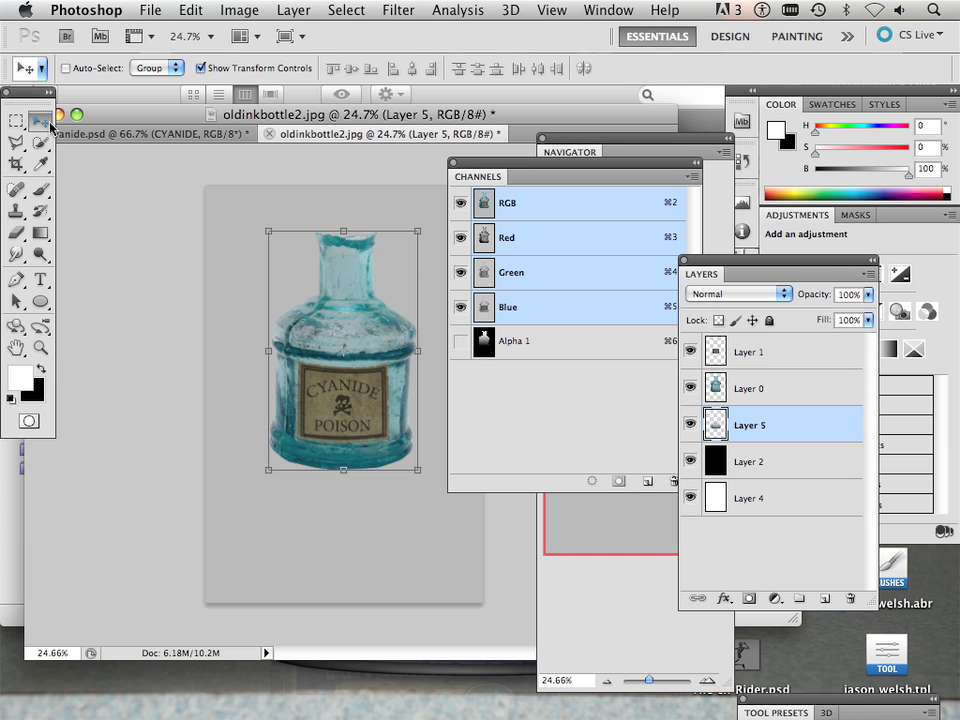
click(343, 230)
drag(343, 230, 349, 566)
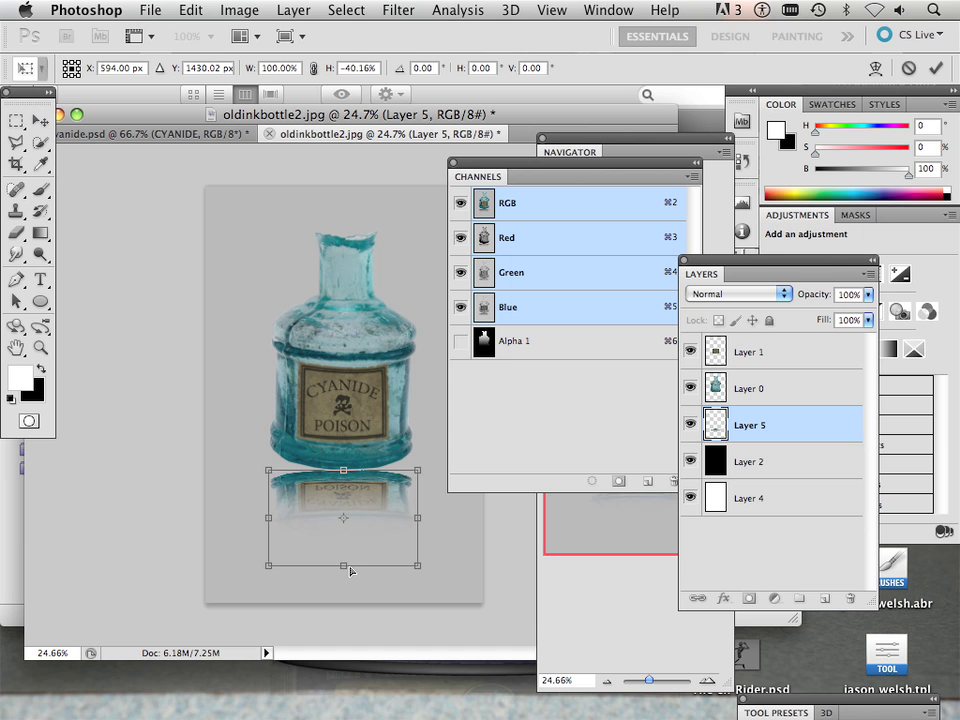
Stretch the flipped Layer 5 reflection to -90.78% height and apply the transform.
mouse_move(346, 567)
mouse_down()
mouse_move(343, 362)
mouse_move(341, 591)
mouse_up()
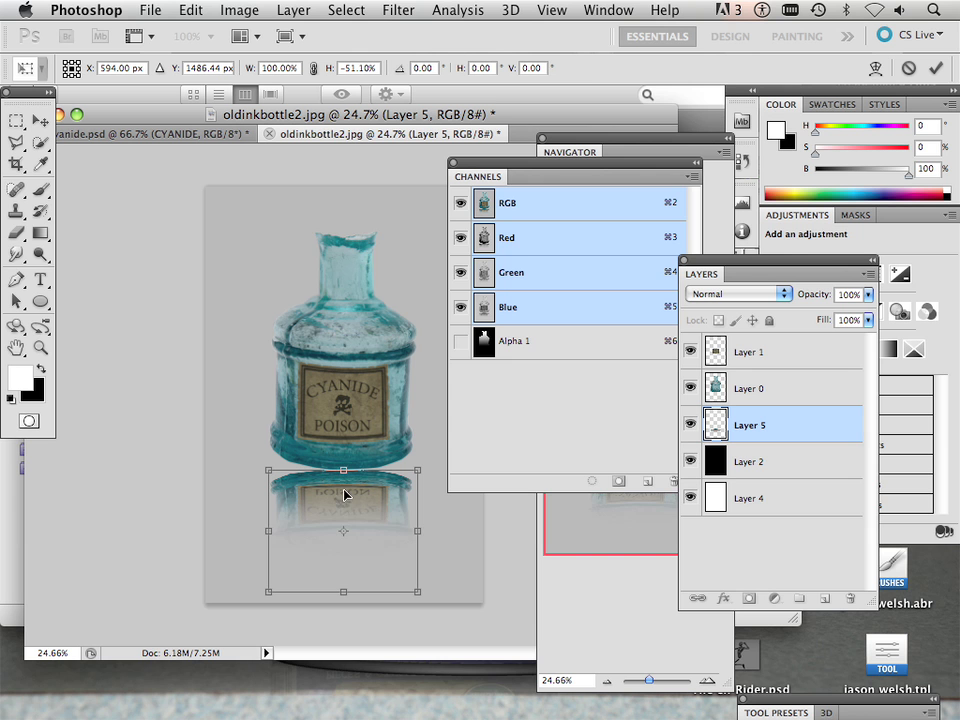
drag(342, 591, 332, 686)
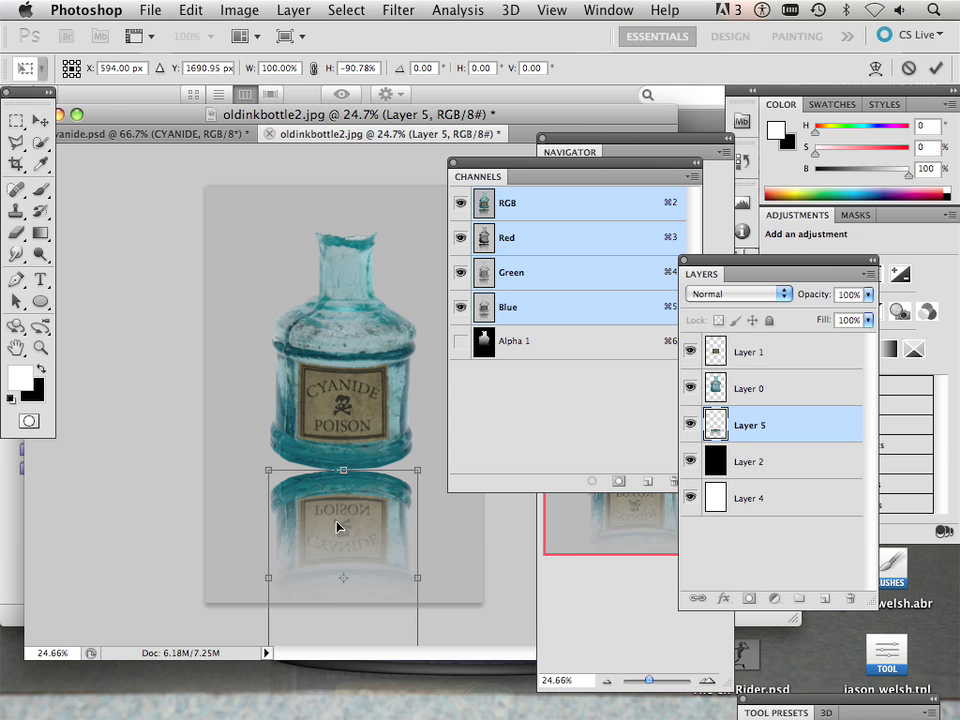
click(40, 120)
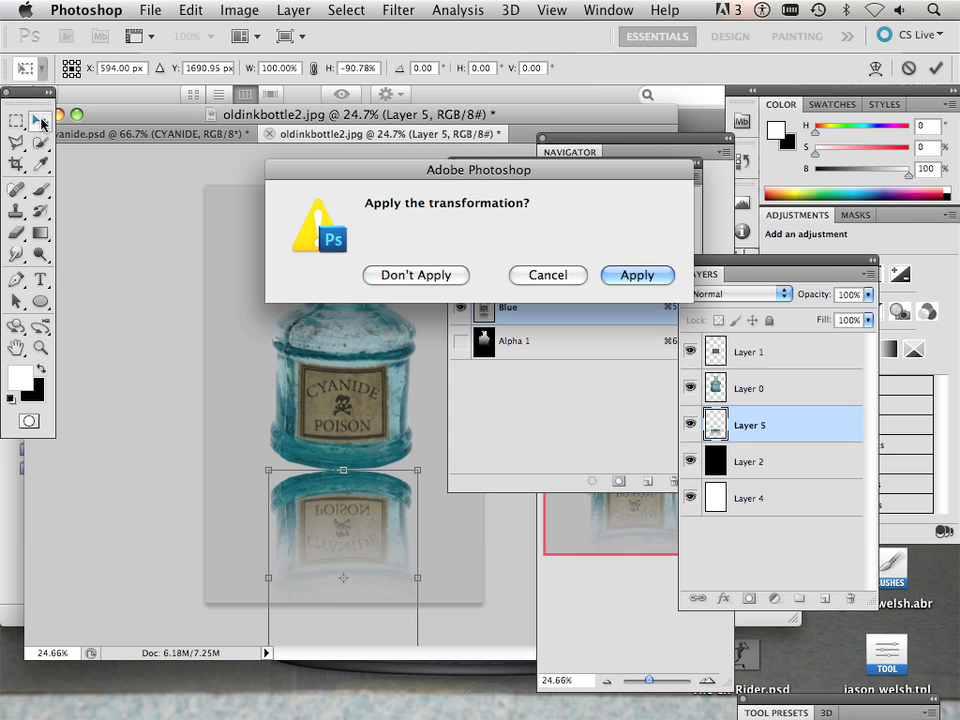
click(632, 276)
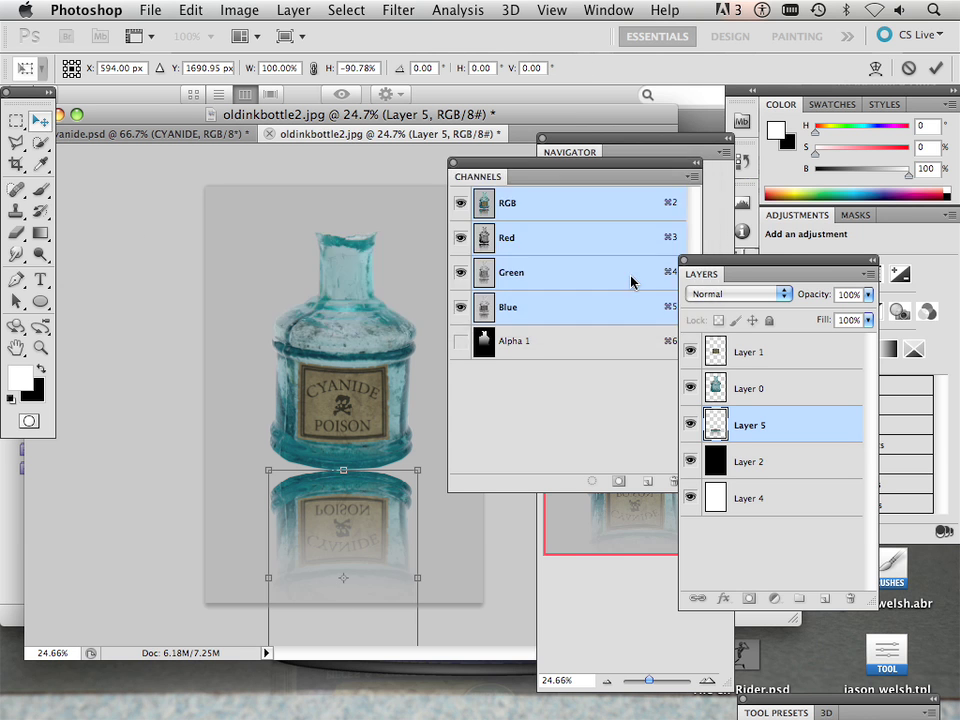
Warp the reflection, raising its top corners and pulling the middle down to hug the bottle's base.
click(190, 10)
mouse_move(270, 430)
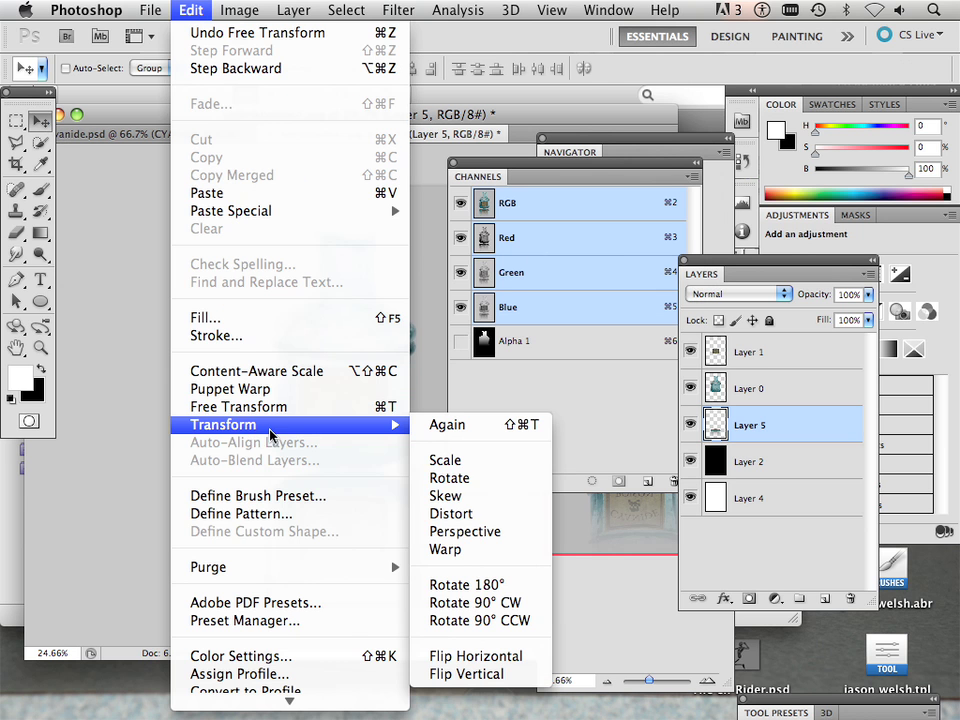
click(454, 550)
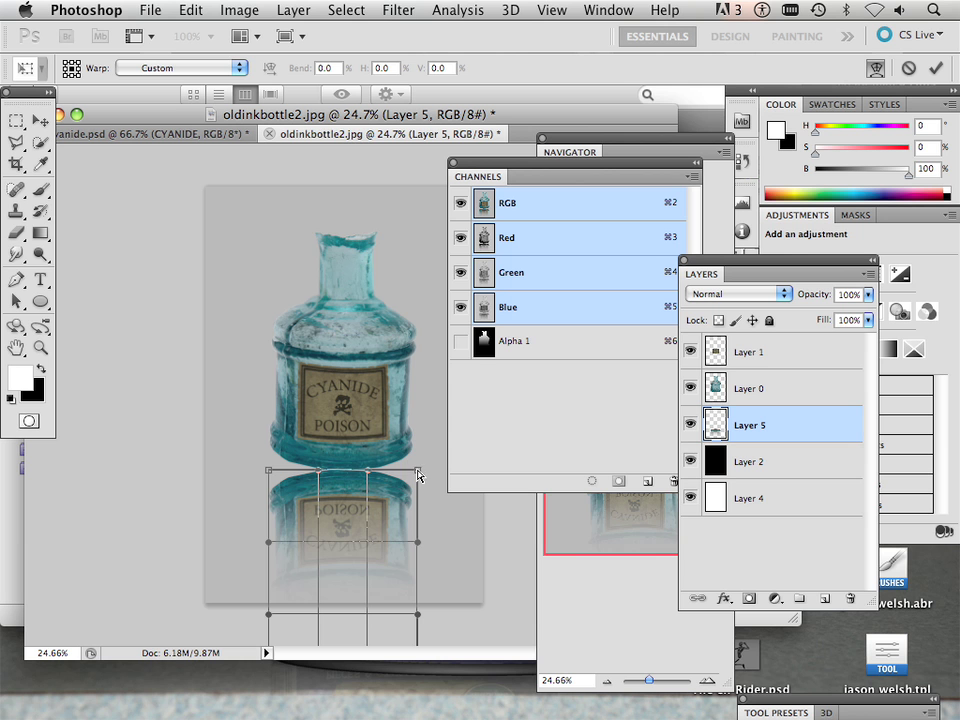
drag(418, 476, 418, 429)
drag(269, 474, 269, 421)
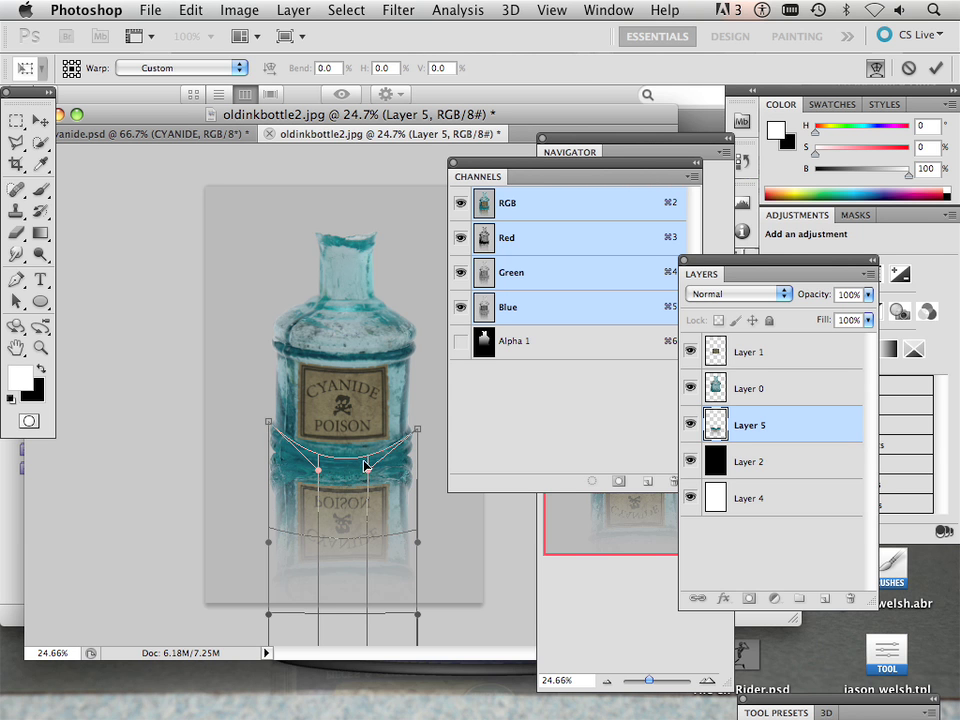
drag(368, 460, 343, 471)
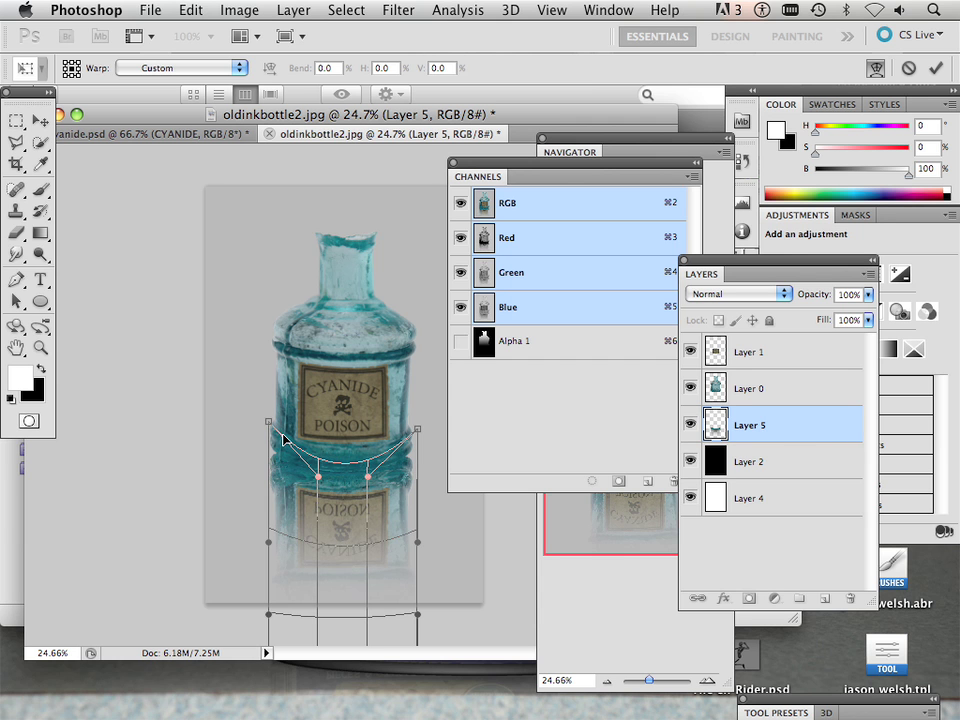
drag(272, 427, 270, 423)
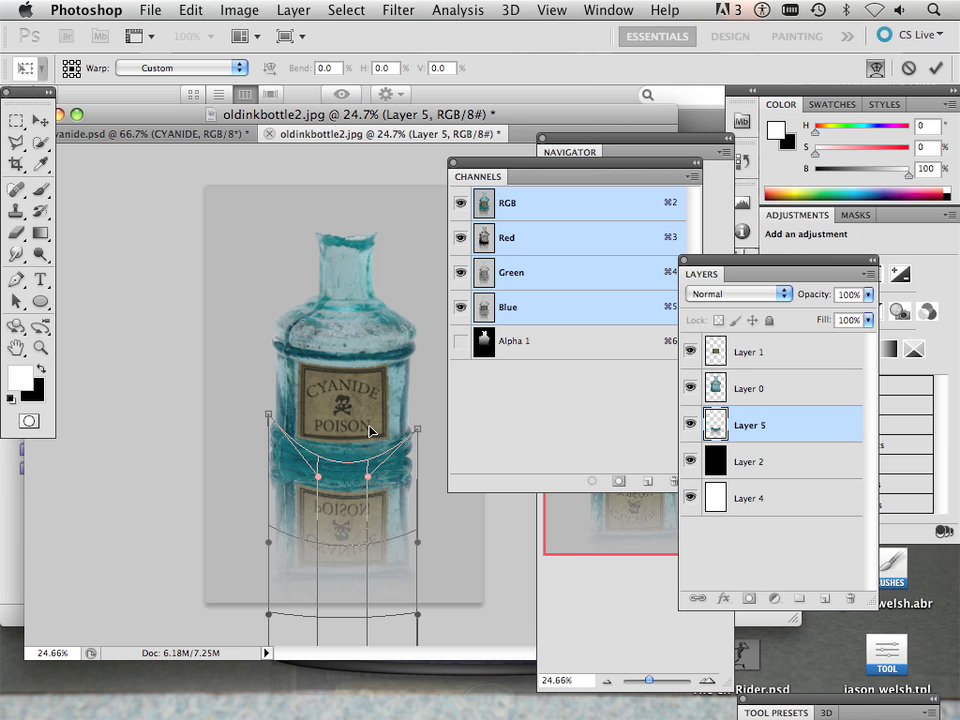
drag(413, 432, 417, 426)
click(40, 120)
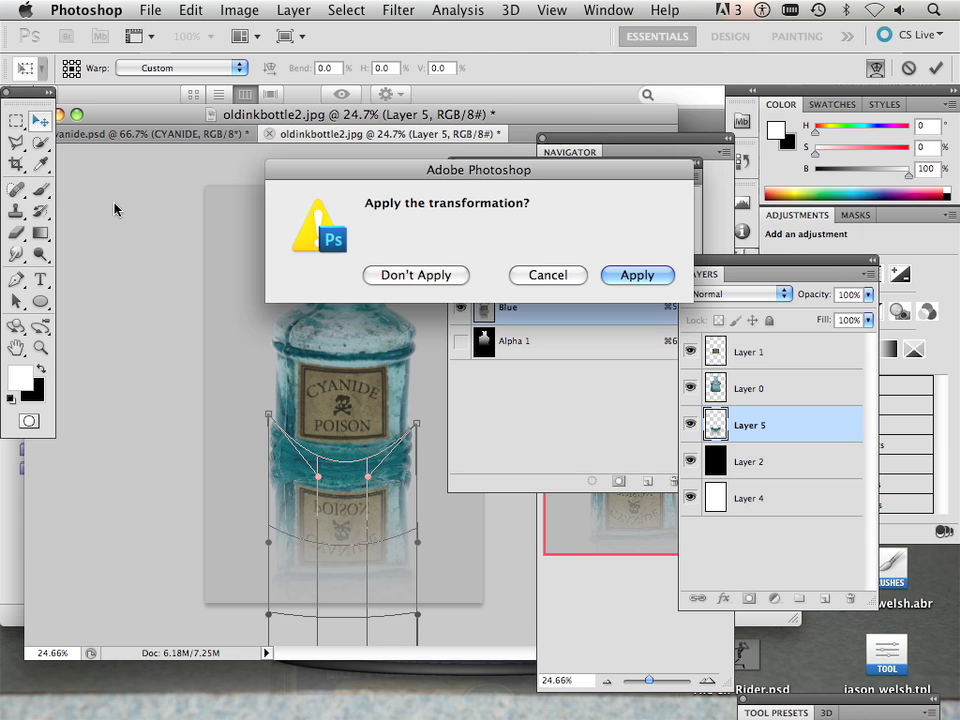
click(636, 274)
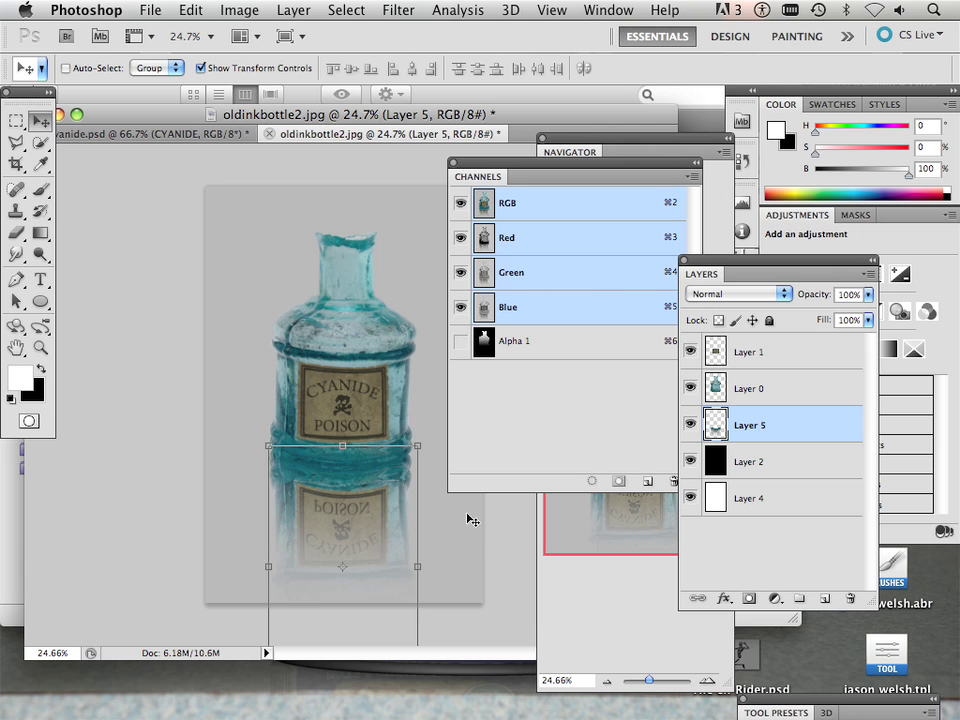
Set Layer 5's reflection to 47% opacity and finish the pending transform.
click(417, 568)
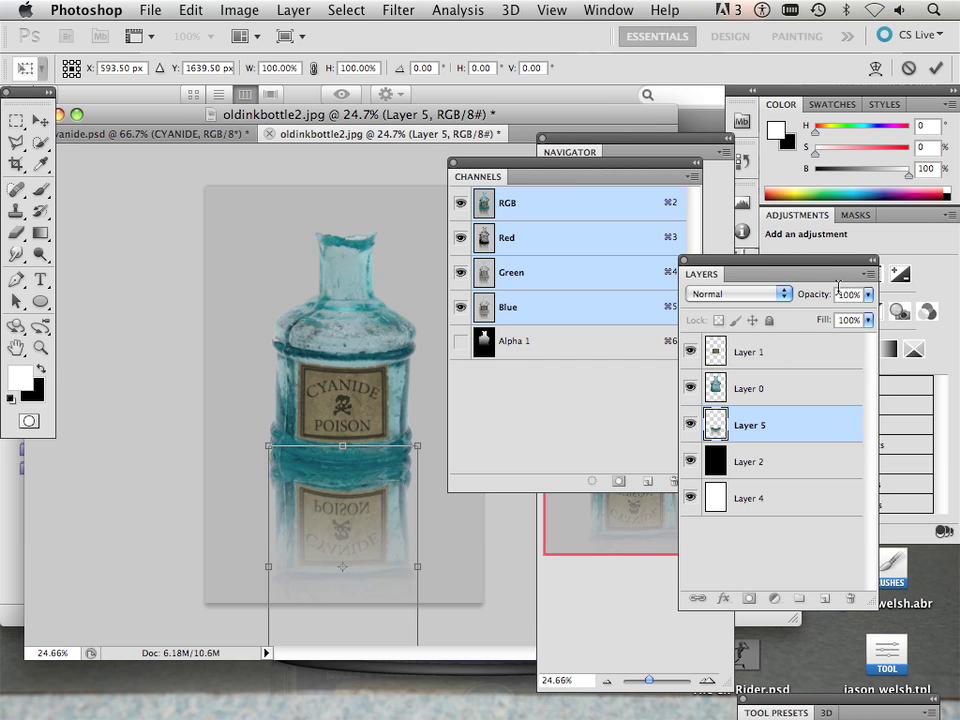
click(868, 294)
drag(866, 313, 820, 321)
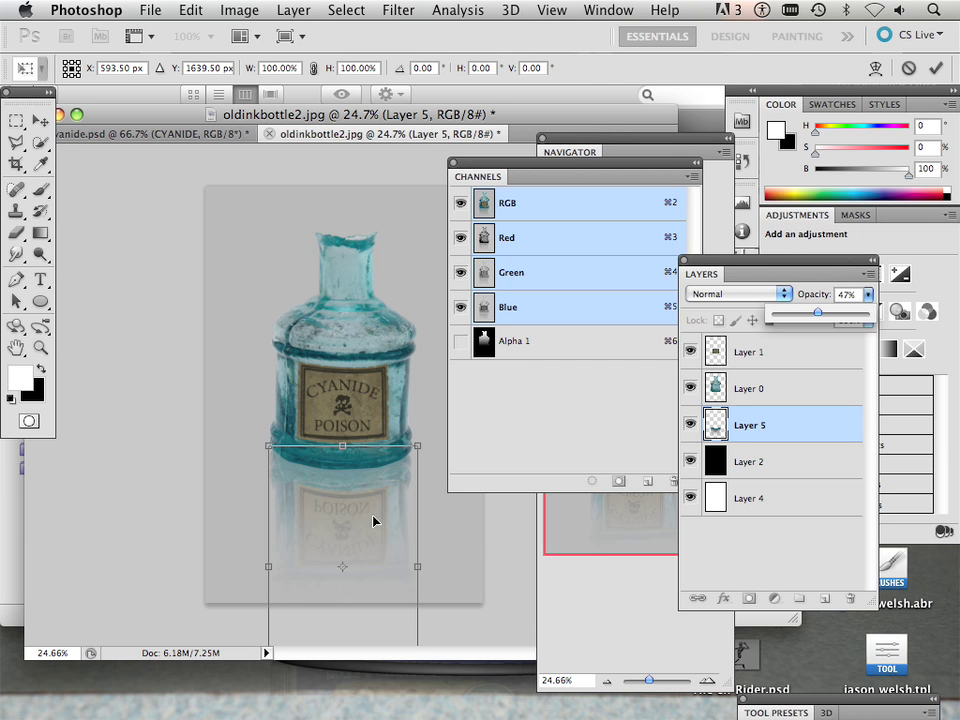
drag(703, 273, 563, 234)
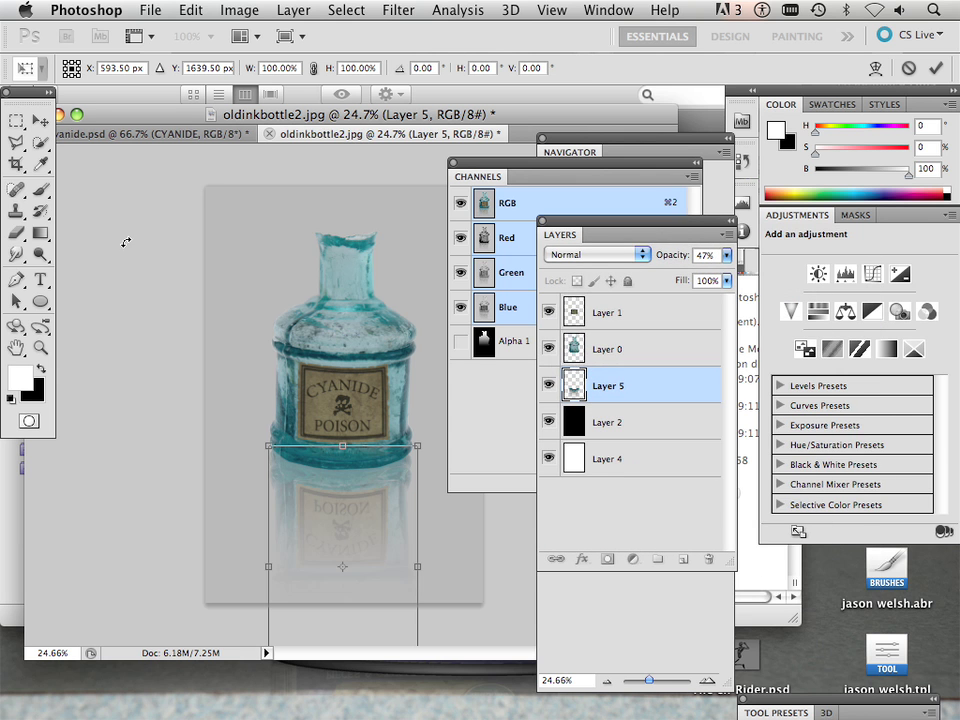
click(38, 120)
Fill a new Layer 6 with a black bottle-shaped silhouette, place it below Layer 5, and deselect.
click(640, 272)
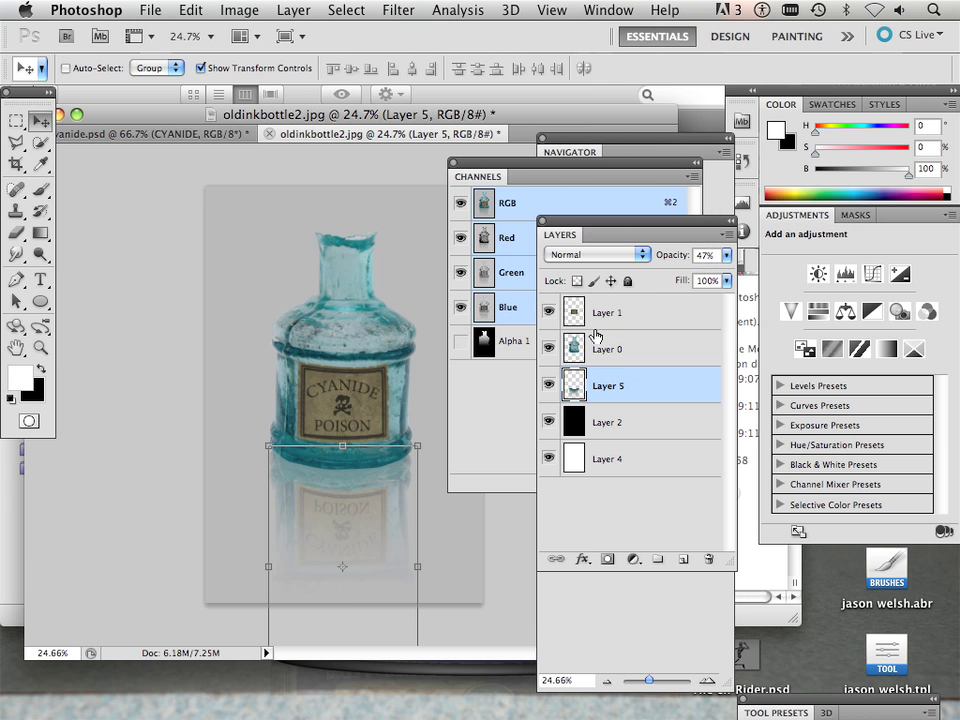
super+click(575, 350)
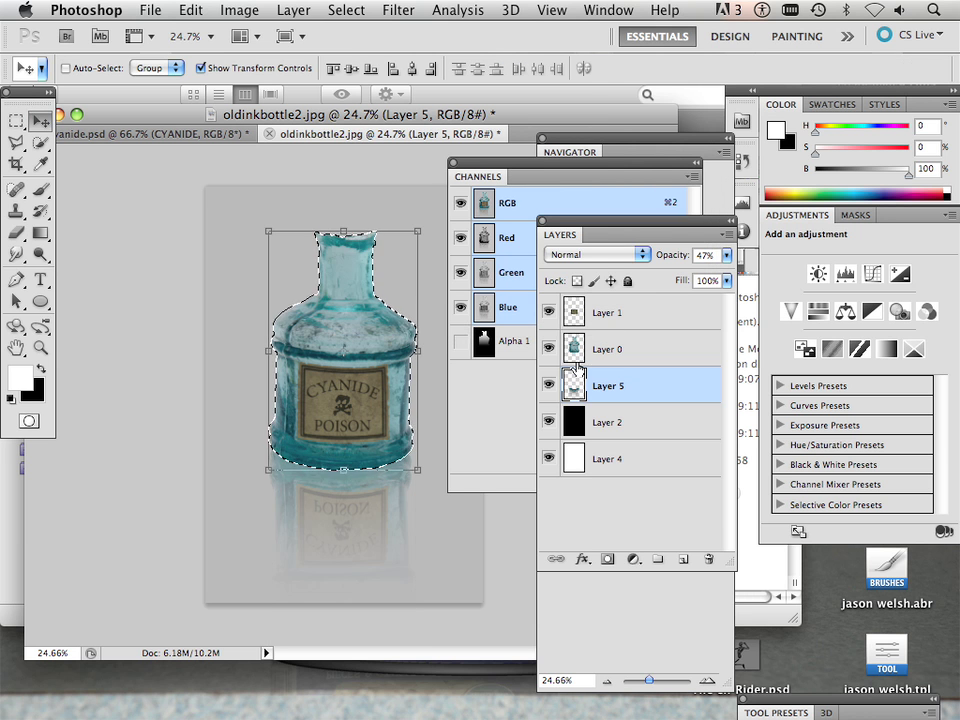
drag(40, 233, 100, 242)
click(42, 364)
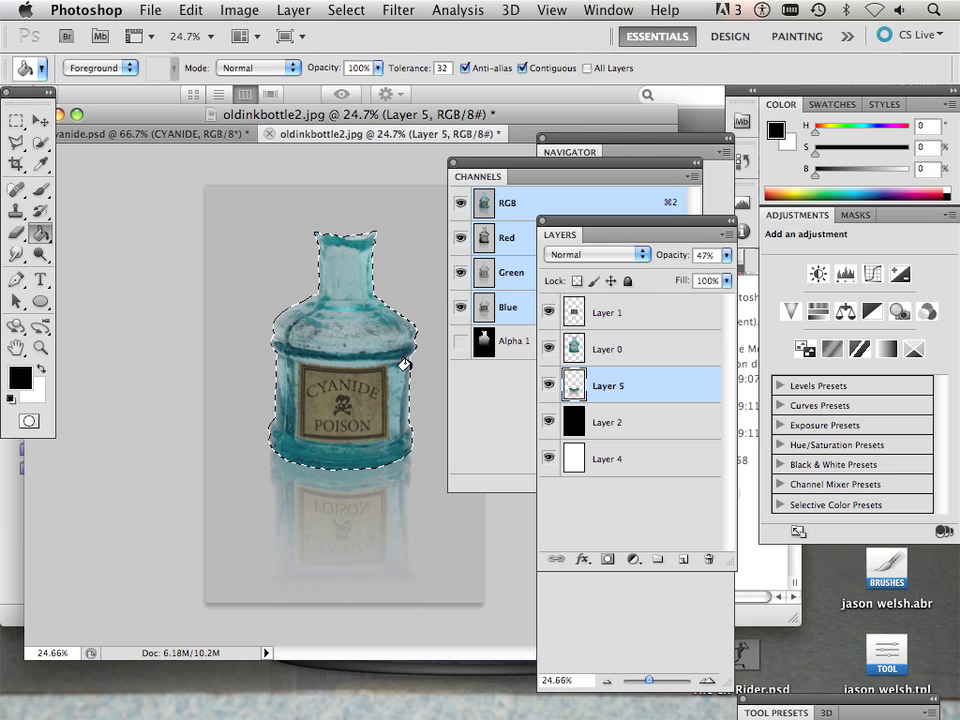
click(685, 564)
click(328, 370)
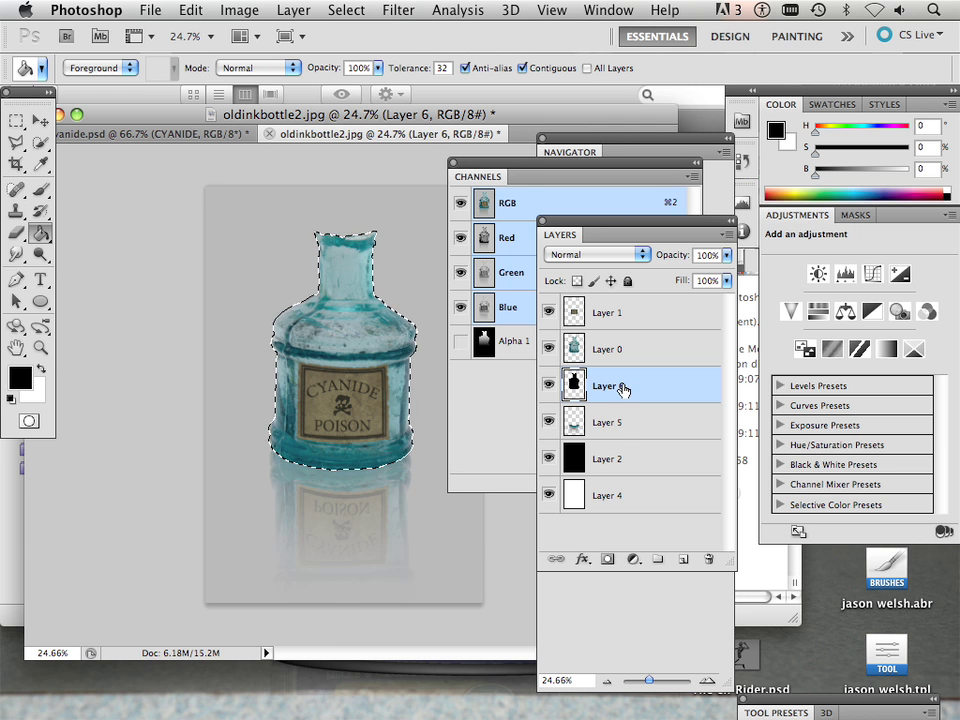
drag(624, 388, 624, 434)
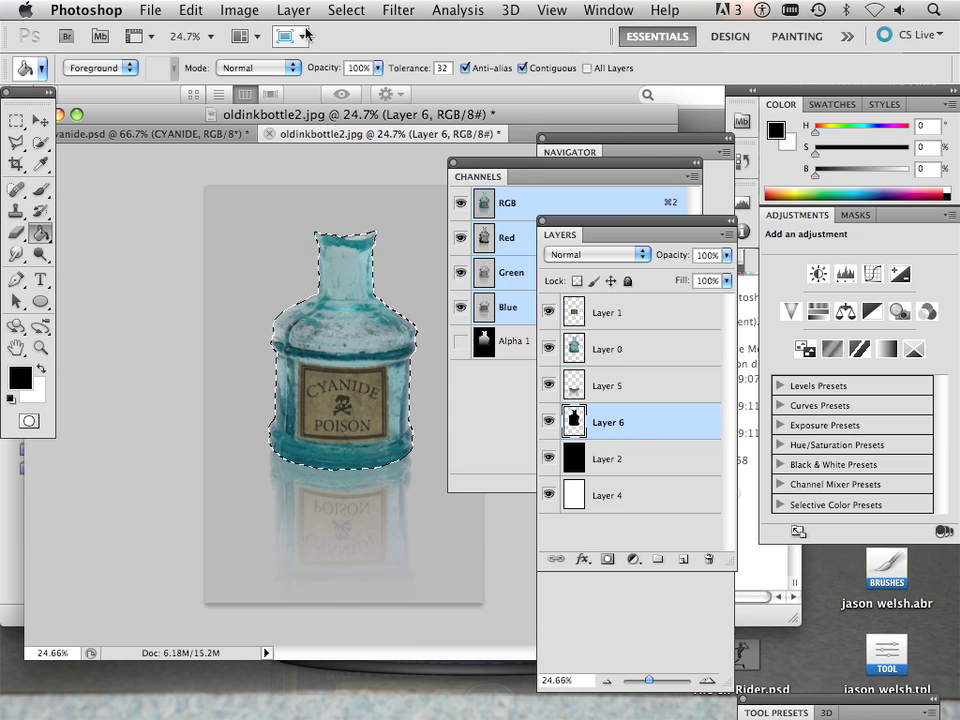
click(346, 10)
click(374, 56)
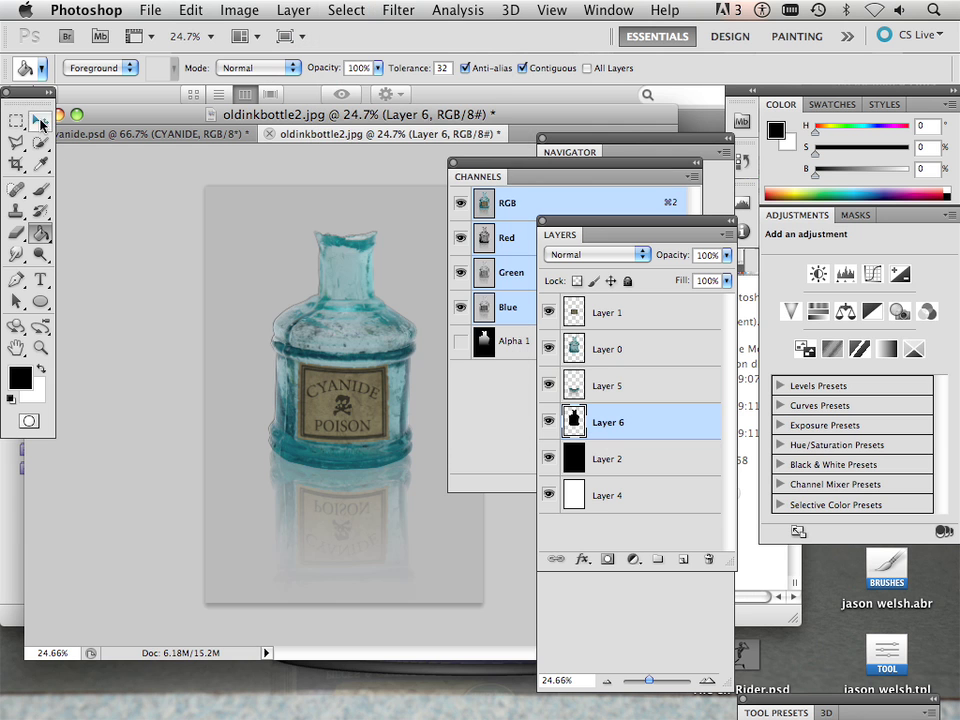
Distort the black silhouette so its top slants down and left, and apply it.
click(188, 11)
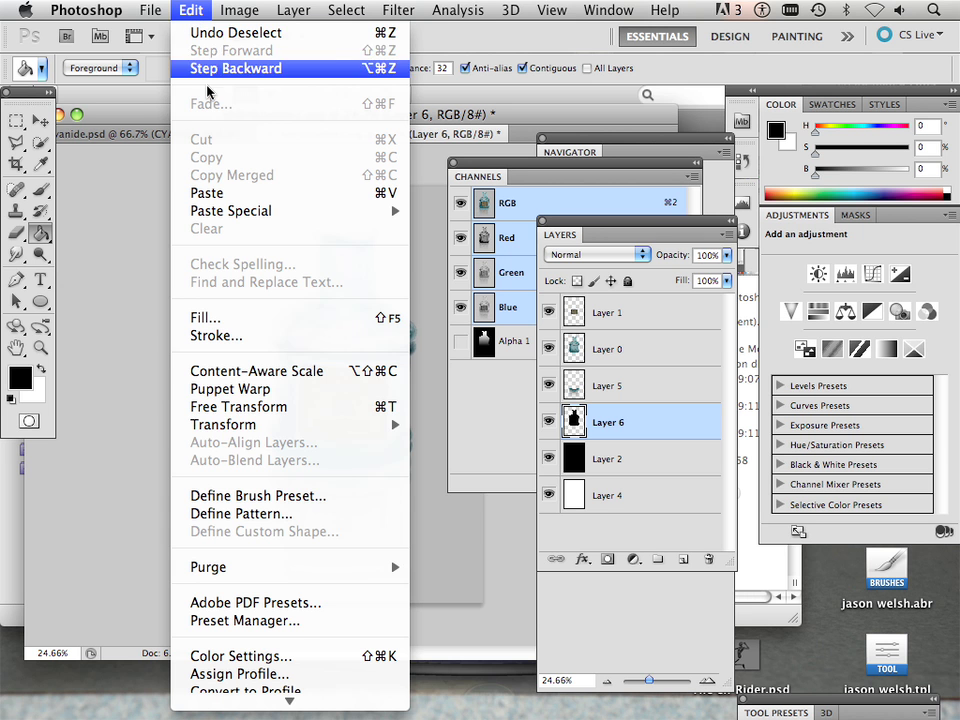
mouse_move(250, 424)
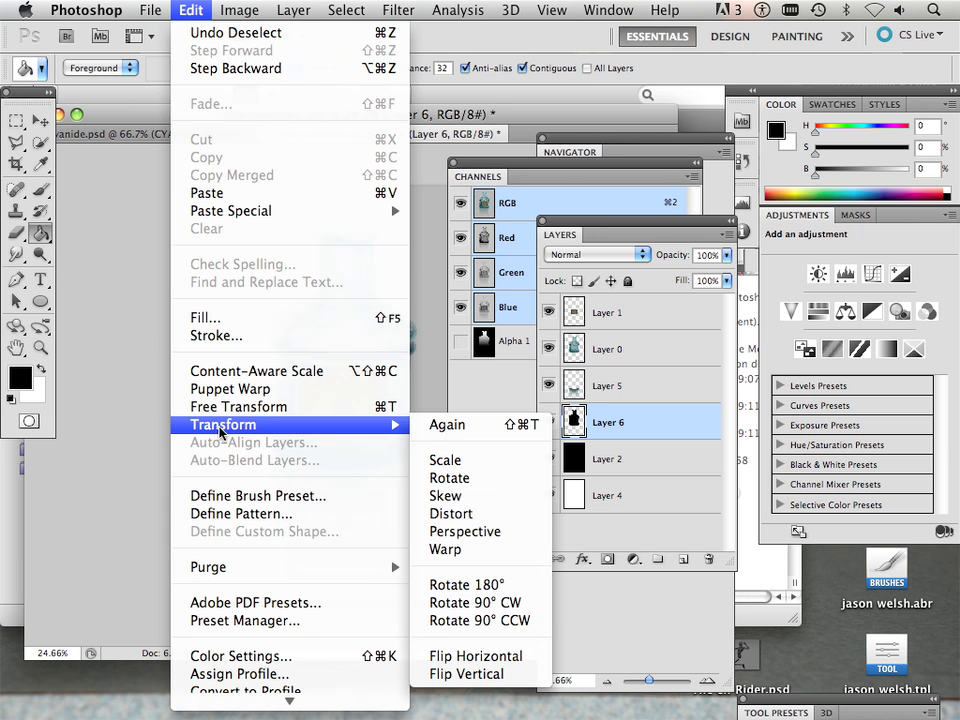
click(445, 513)
drag(350, 244, 287, 357)
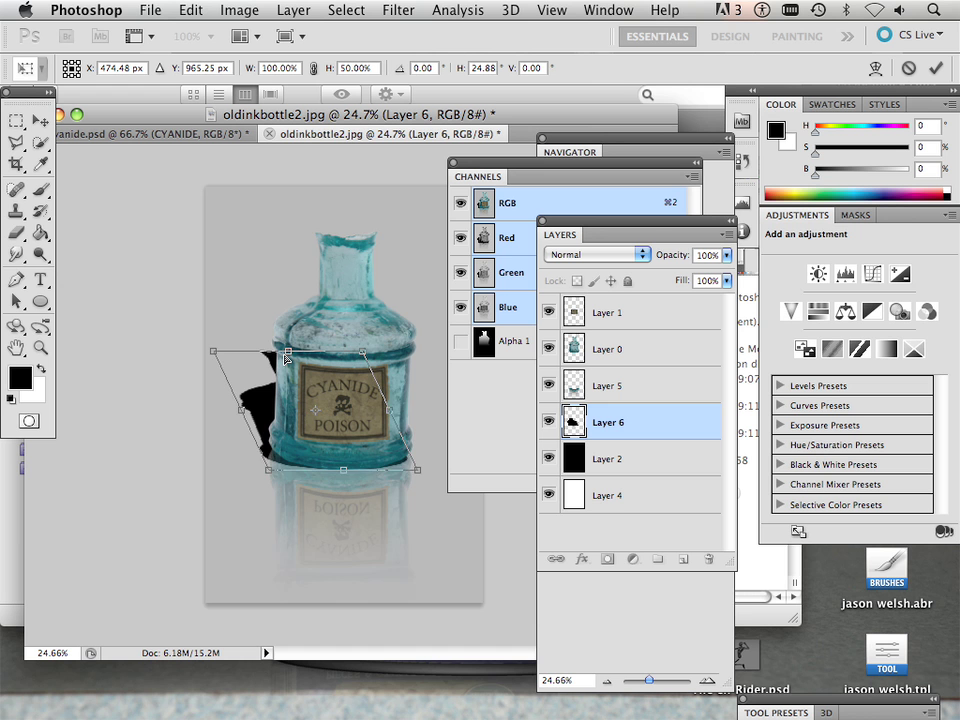
mouse_move(302, 420)
mouse_down()
mouse_move(315, 407)
mouse_move(308, 401)
mouse_up()
click(40, 120)
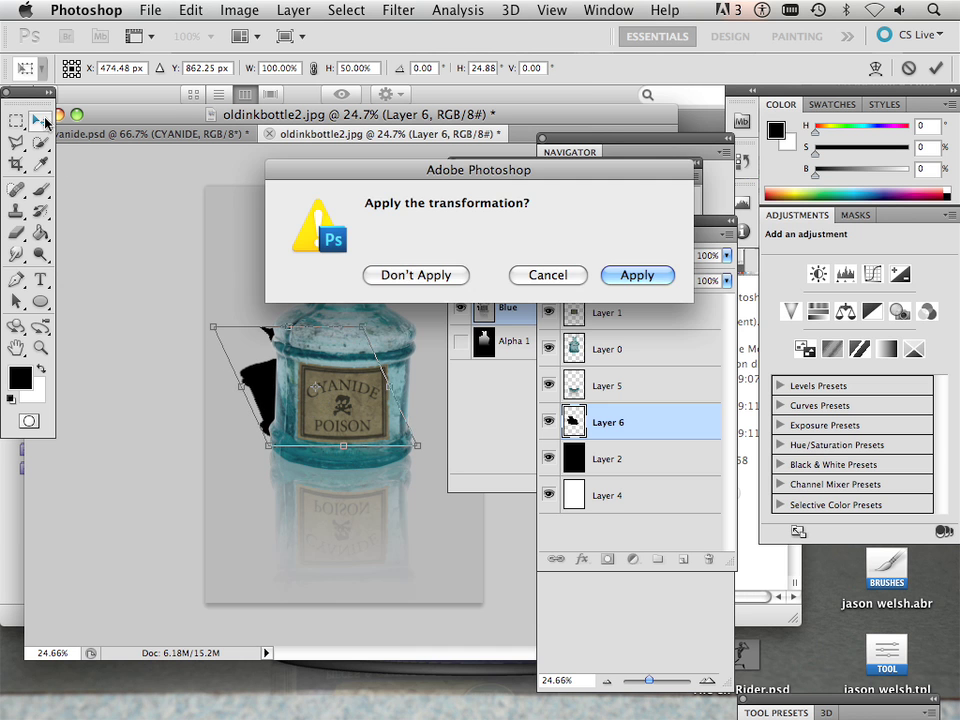
click(637, 272)
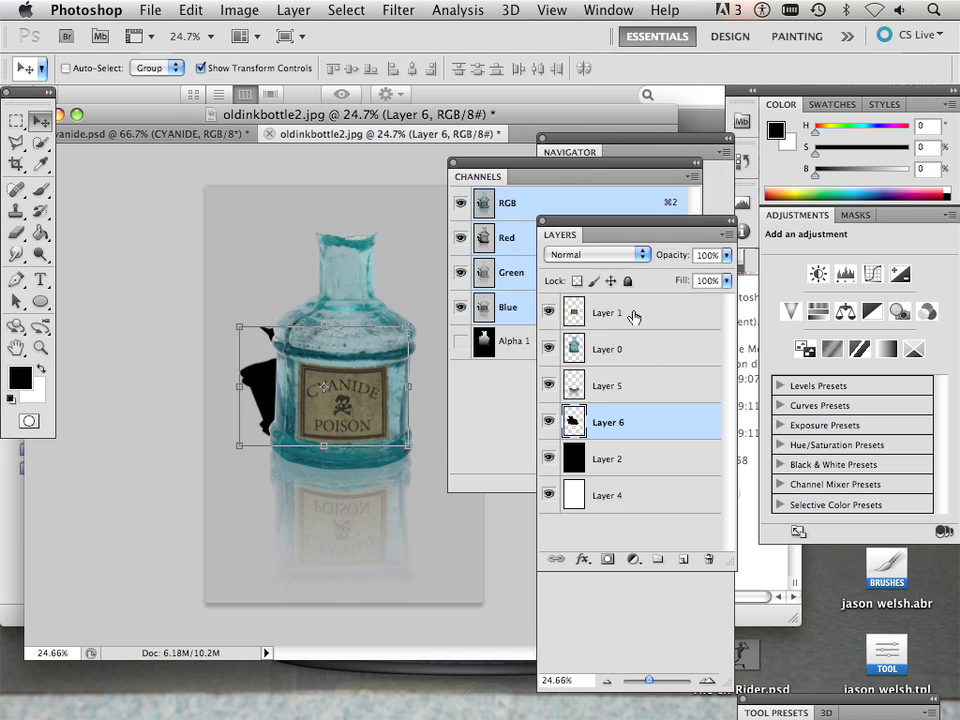
Set Layer 6 to 19% opacity and nudge the shadow into place behind the bottle.
click(727, 255)
drag(718, 272, 651, 281)
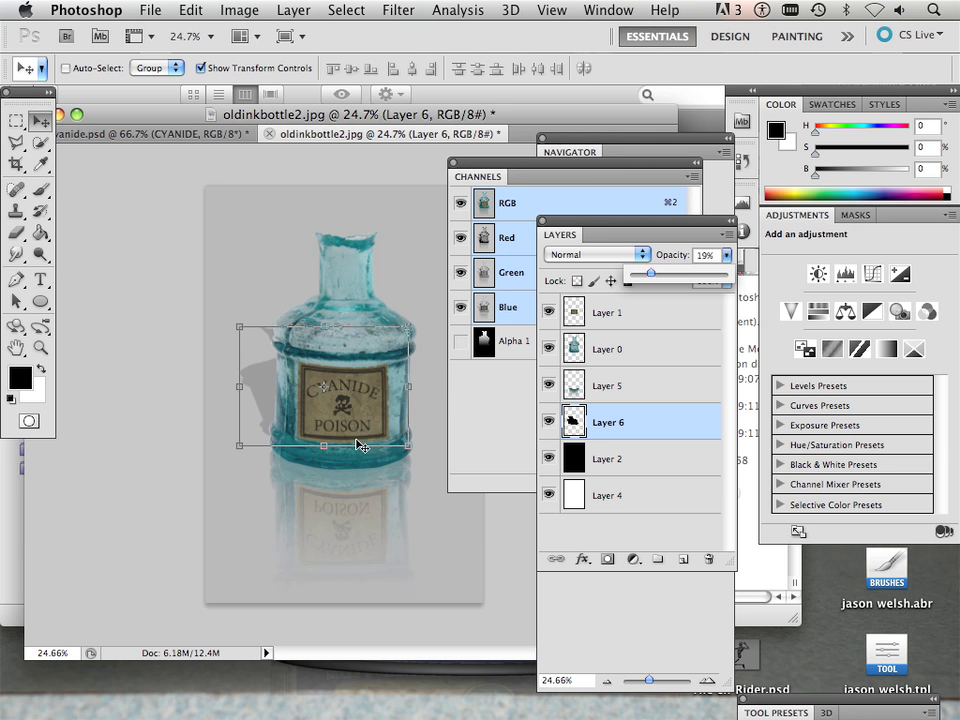
drag(330, 420, 327, 421)
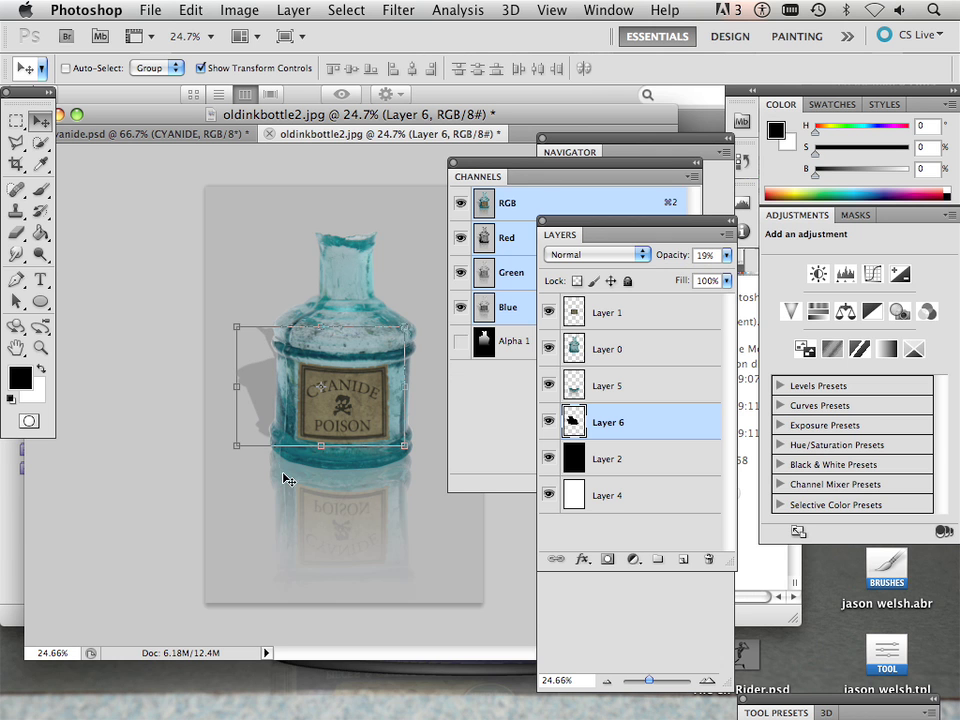
drag(339, 384, 341, 400)
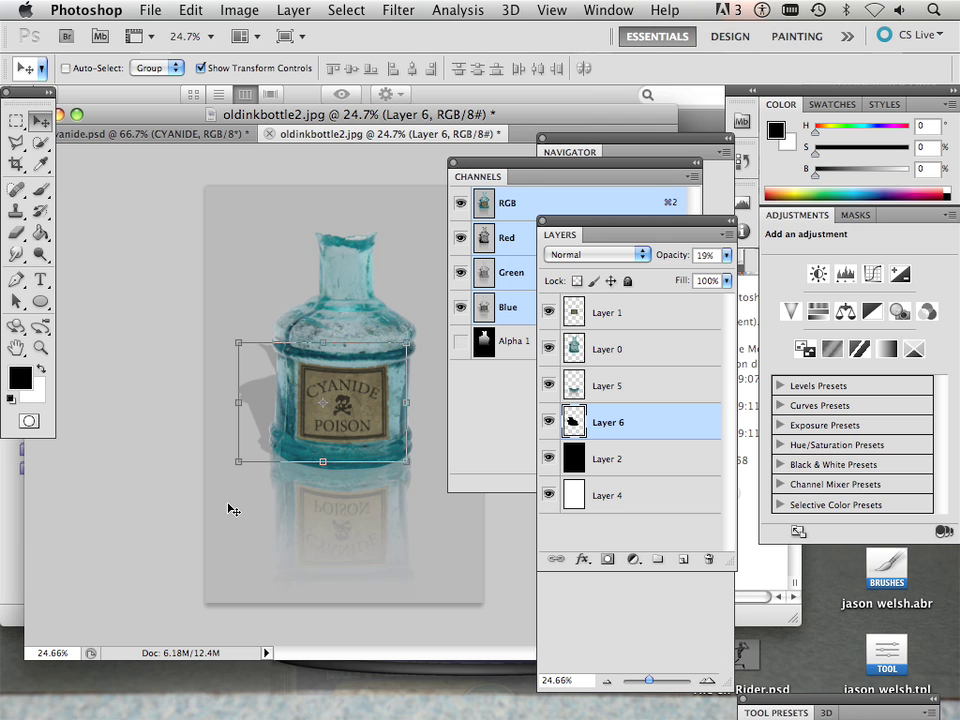